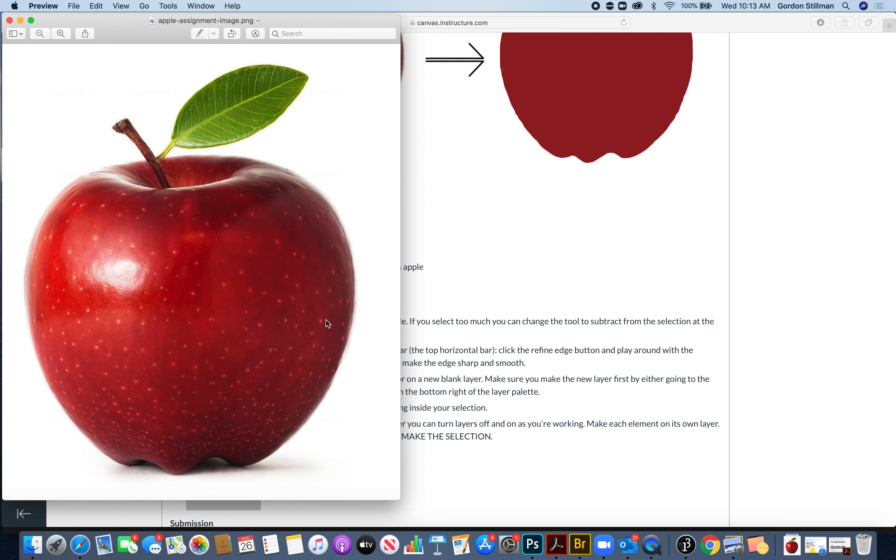
Switch to Photoshop and open apple-assignment-image.png from the Downloads folder.
{"action": "left_click_drag", "start_coordinate": [126, 29], "coordinate": [164, 15]}
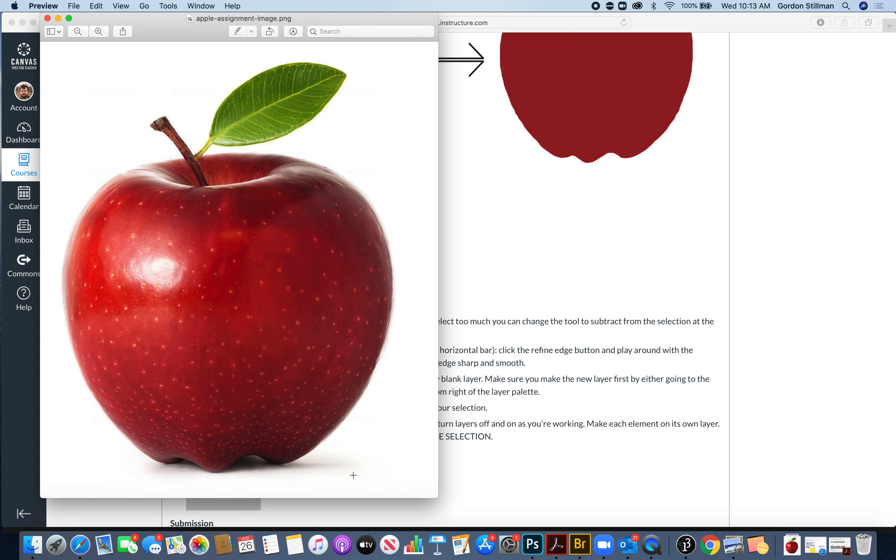
{"action": "left_click", "coordinate": [533, 545]}
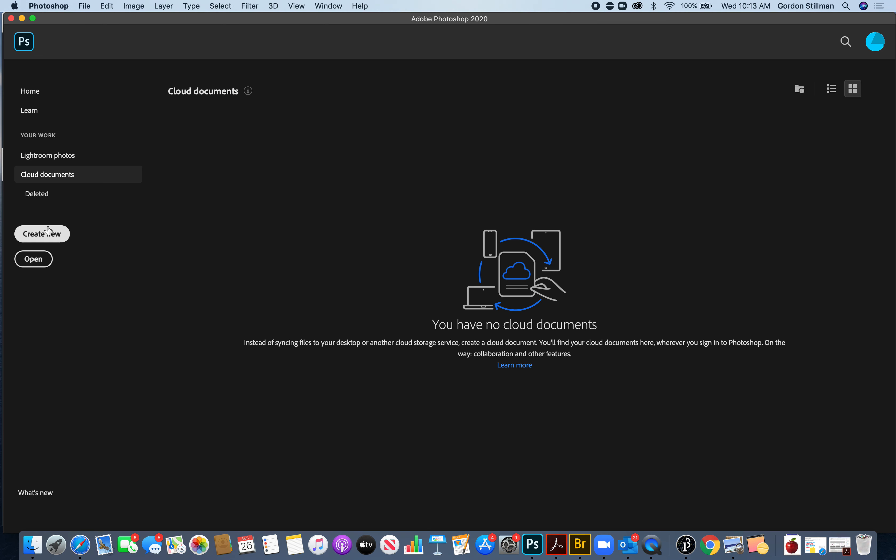
{"action": "left_click", "coordinate": [35, 261]}
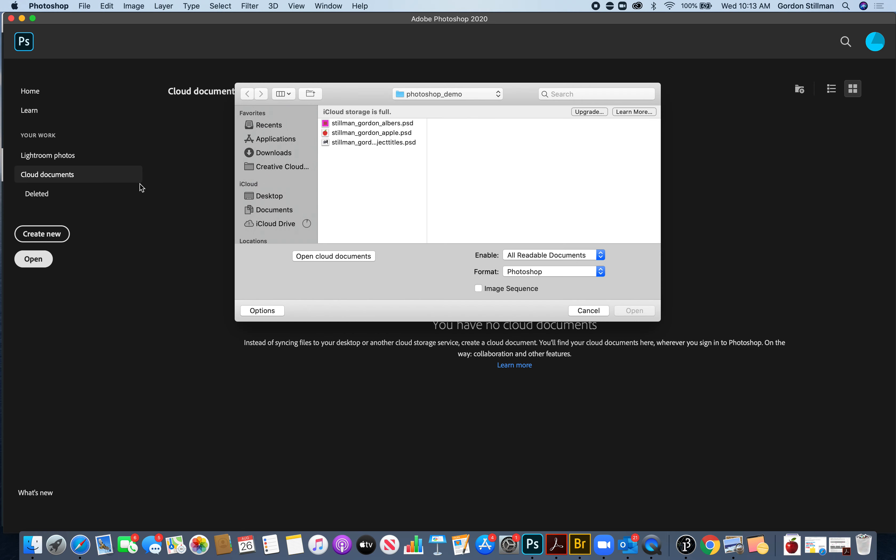
{"action": "left_click", "coordinate": [468, 95]}
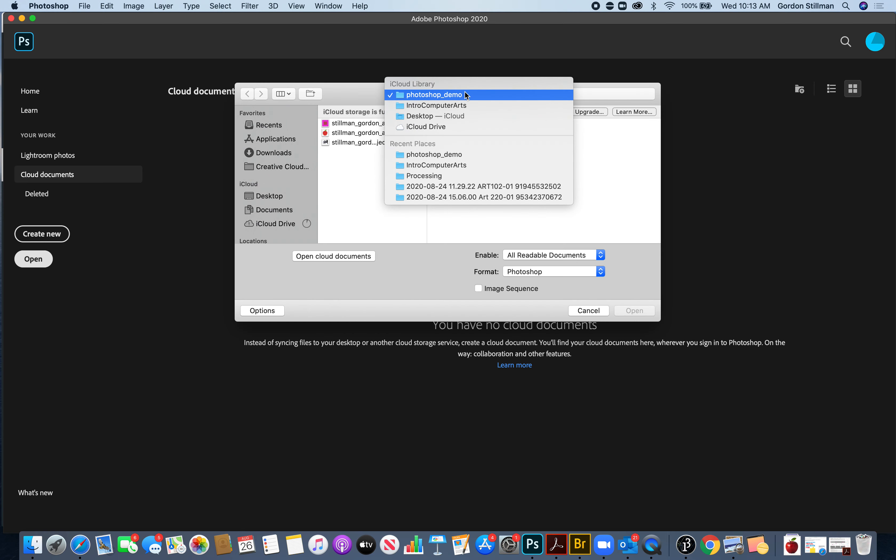
{"action": "left_click", "coordinate": [274, 153]}
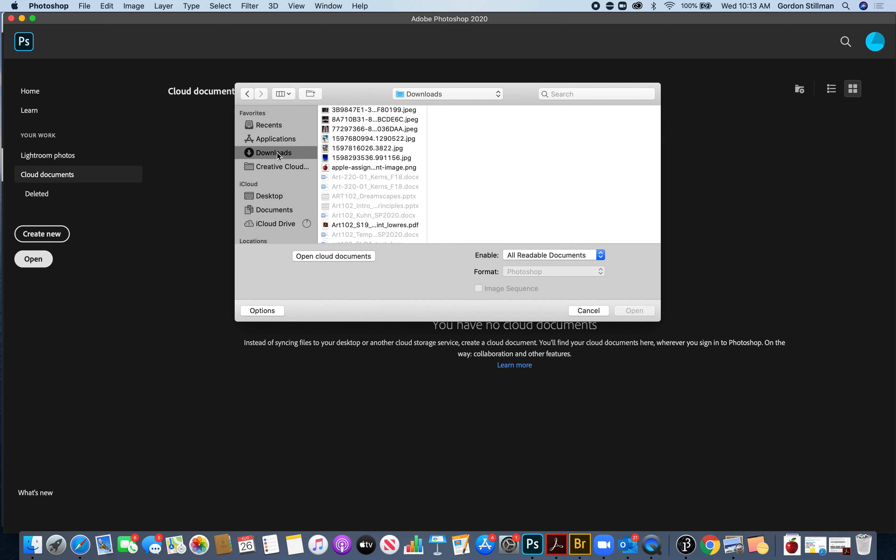
{"action": "left_click", "coordinate": [396, 168]}
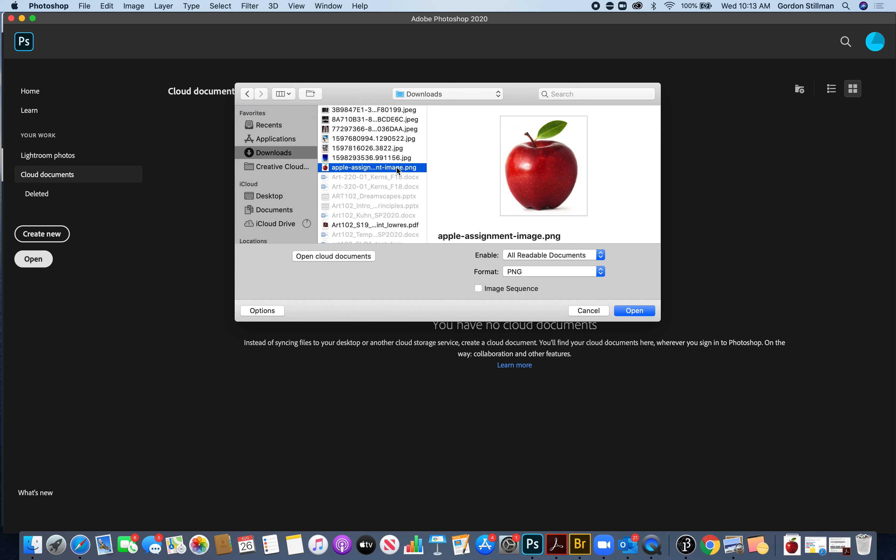
{"action": "left_click", "coordinate": [638, 315]}
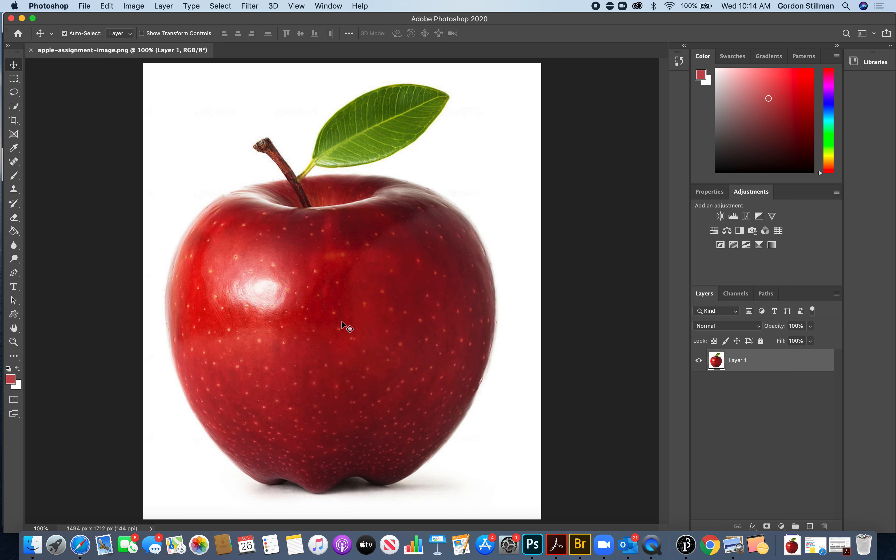
Select the whole red apple body, without stem and leaf, using the Quick Selection tool with an 84 px brush.
{"action": "left_click", "coordinate": [14, 108]}
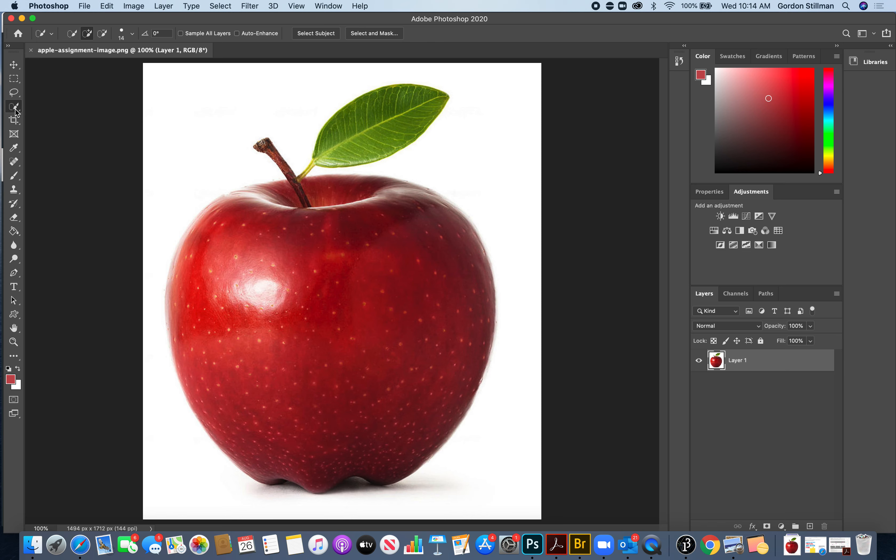
{"action": "right_click", "coordinate": [19, 112]}
{"action": "left_click", "coordinate": [76, 105]}
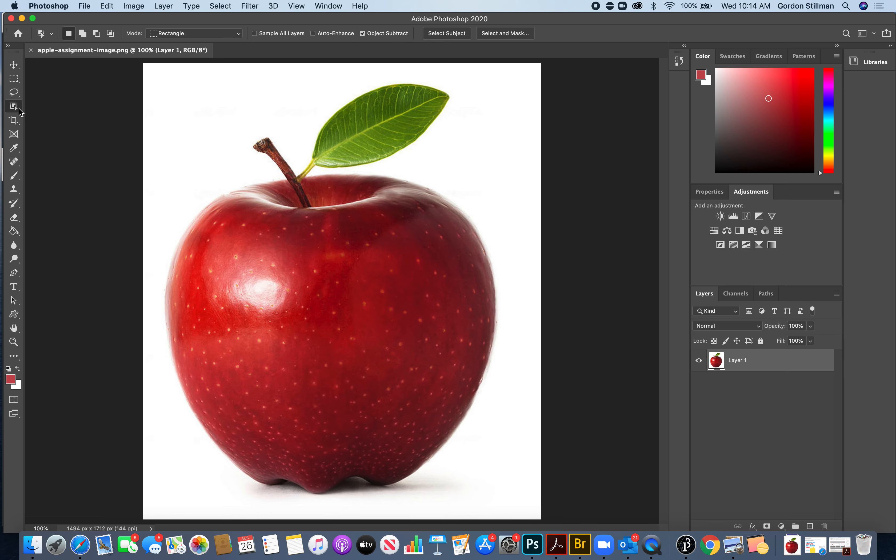
{"action": "right_click", "coordinate": [19, 111]}
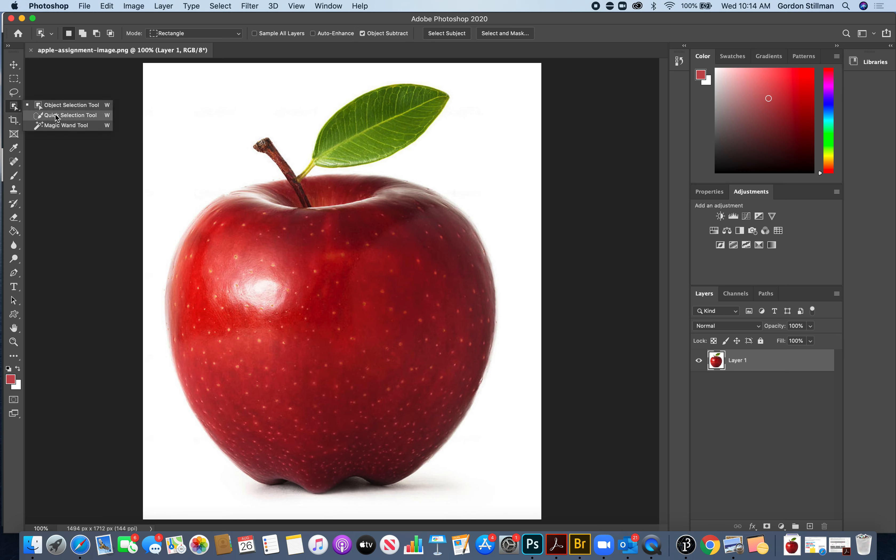
{"action": "left_click", "coordinate": [33, 113]}
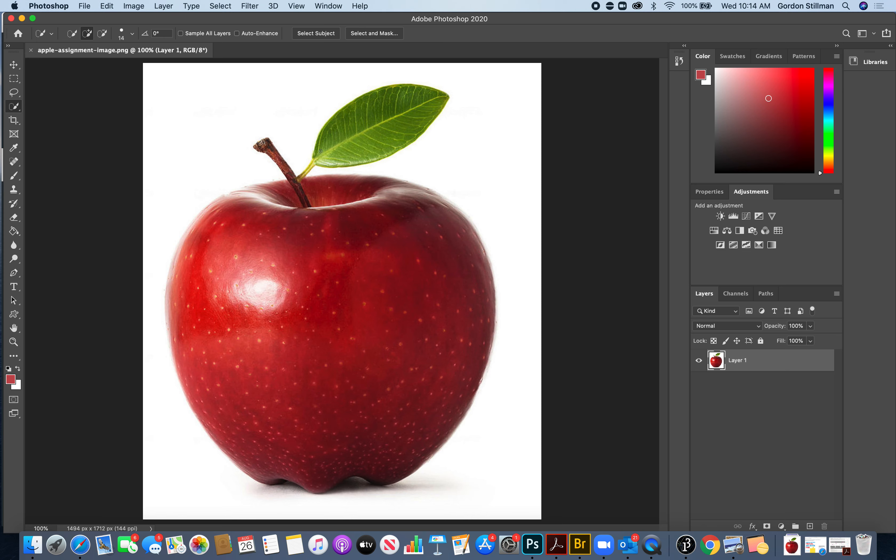
{"action": "left_click", "coordinate": [132, 33]}
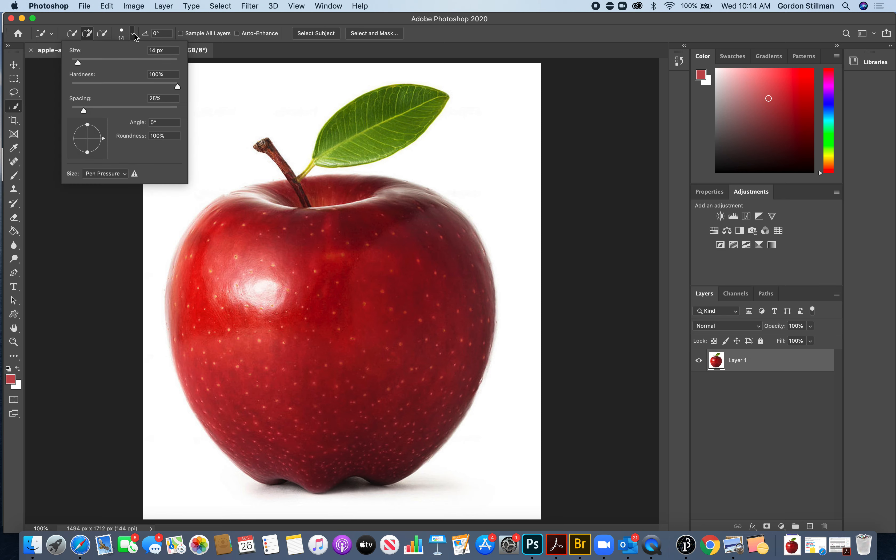
{"action": "left_click", "coordinate": [132, 32]}
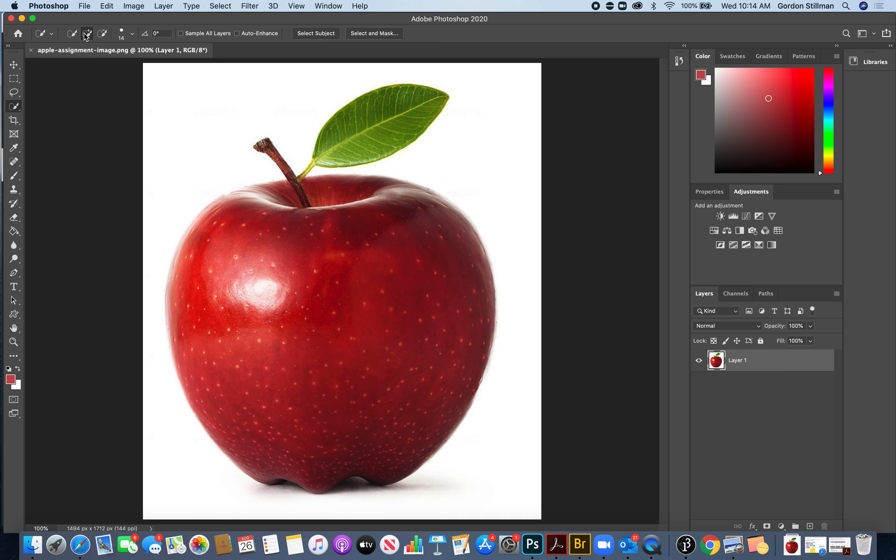
{"action": "left_click", "coordinate": [132, 34]}
{"action": "left_click", "coordinate": [116, 63]}
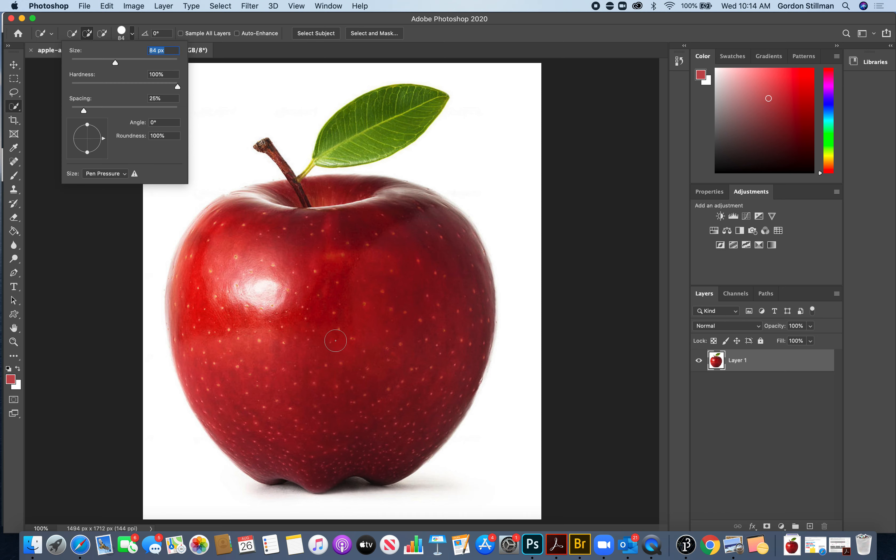
{"action": "mouse_move", "coordinate": [336, 340]}
{"action": "left_mouse_down"}
{"action": "mouse_move", "coordinate": [319, 330]}
{"action": "mouse_move", "coordinate": [349, 322]}
{"action": "mouse_move", "coordinate": [359, 355]}
{"action": "mouse_move", "coordinate": [309, 360]}
{"action": "mouse_move", "coordinate": [302, 318]}
{"action": "mouse_move", "coordinate": [345, 307]}
{"action": "mouse_move", "coordinate": [335, 327]}
{"action": "left_mouse_up"}
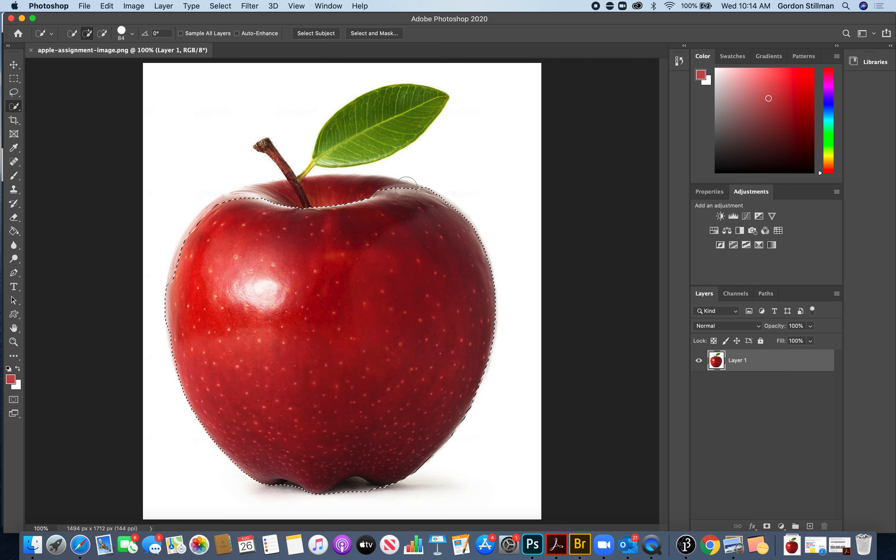
{"action": "mouse_move", "coordinate": [370, 192]}
{"action": "left_mouse_down"}
{"action": "mouse_move", "coordinate": [319, 188]}
{"action": "mouse_move", "coordinate": [211, 222]}
{"action": "left_mouse_up"}
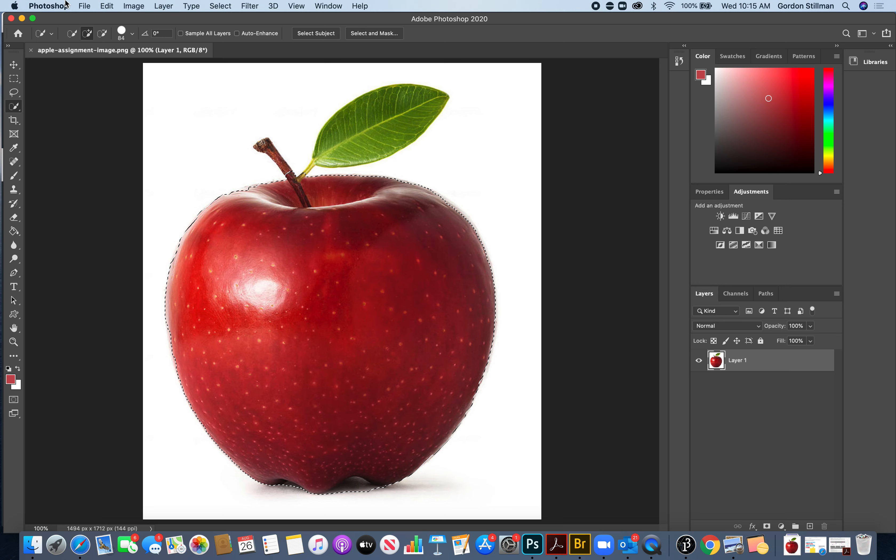
Subtract the shadowed notch beneath the apple from the selection with a 42 px Quick Selection brush.
{"action": "left_click", "coordinate": [132, 33]}
{"action": "left_click_drag", "start_coordinate": [105, 56], "coordinate": [93, 60]}
{"action": "left_click", "coordinate": [232, 296]}
{"action": "left_click", "coordinate": [101, 33]}
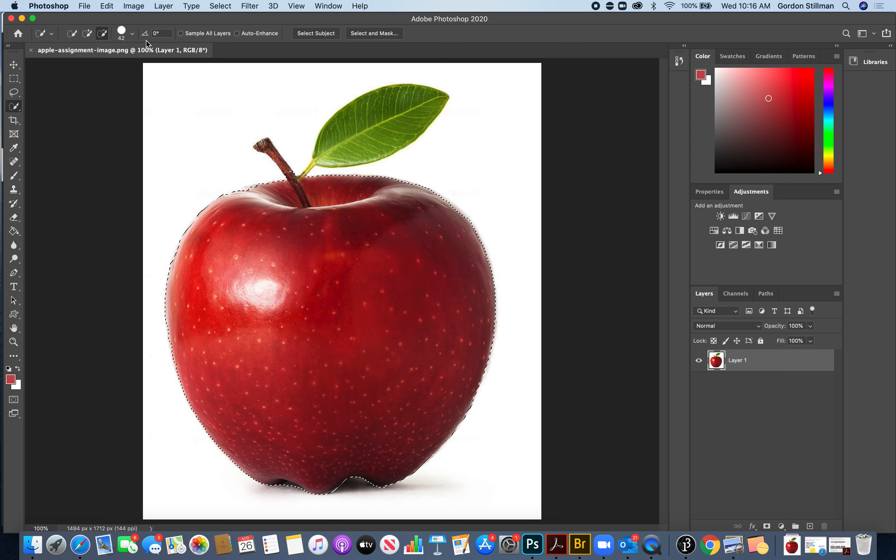
Open Select and Mask for the apple selection and set its view mode to On Black.
{"action": "left_click", "coordinate": [380, 36]}
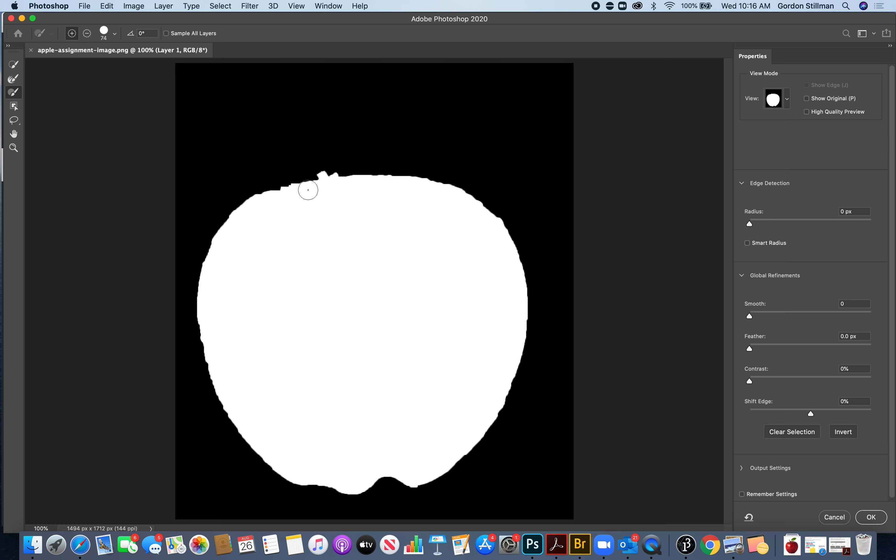
{"action": "left_click_drag", "start_coordinate": [308, 190], "coordinate": [423, 181]}
{"action": "left_click", "coordinate": [790, 96]}
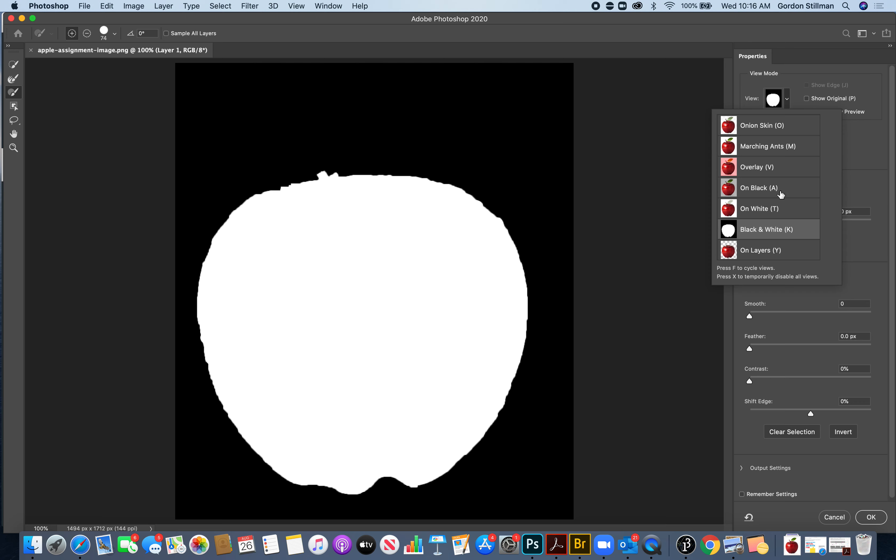
{"action": "left_click", "coordinate": [784, 77]}
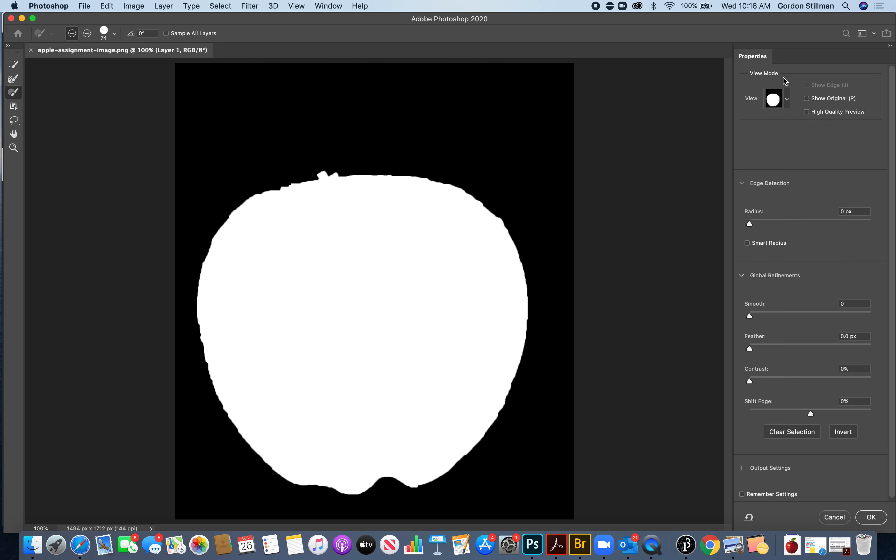
{"action": "left_click", "coordinate": [789, 99]}
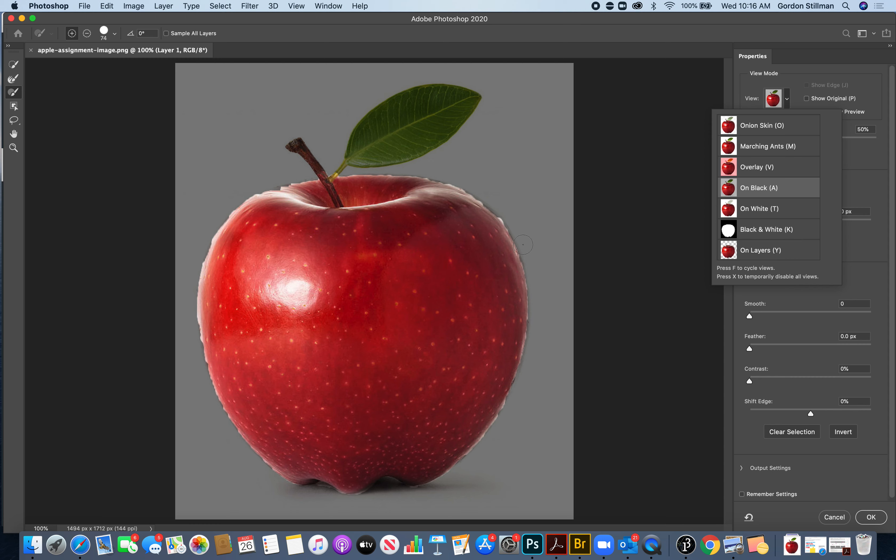
{"action": "left_click", "coordinate": [856, 160]}
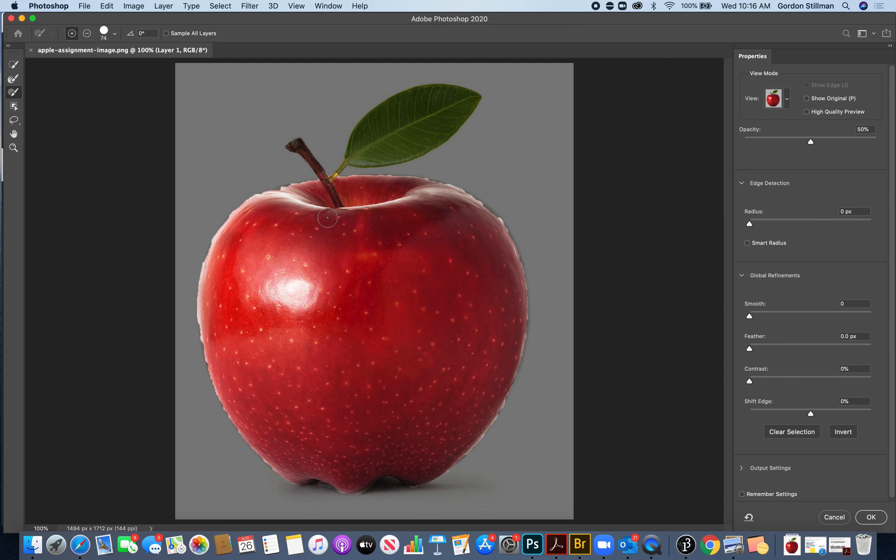
Touch up the jagged selection border along the apple's upper and side edges with the Brush tool, undoing stray strokes.
{"action": "left_click", "coordinate": [13, 65]}
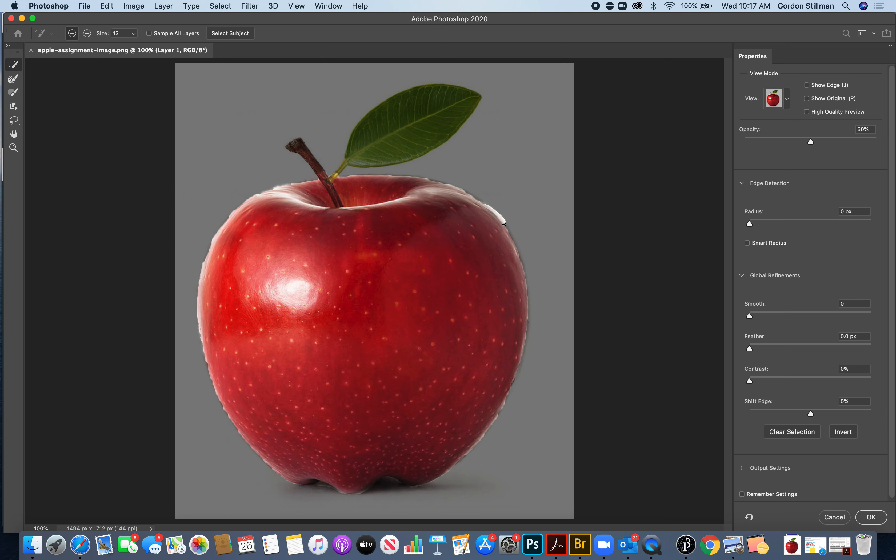
{"action": "key", "text": "super+z"}
{"action": "left_click", "coordinate": [13, 92]}
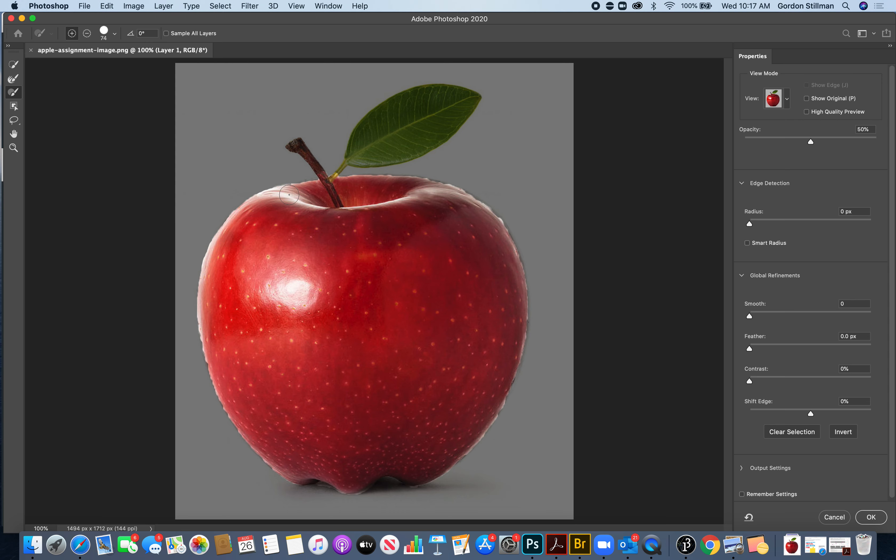
{"action": "left_click_drag", "start_coordinate": [289, 194], "coordinate": [296, 194]}
{"action": "left_click_drag", "start_coordinate": [207, 317], "coordinate": [210, 340]}
{"action": "key", "text": "super+z"}
{"action": "mouse_move", "coordinate": [460, 199]}
{"action": "left_mouse_down"}
{"action": "mouse_move", "coordinate": [501, 235]}
{"action": "mouse_move", "coordinate": [503, 282]}
{"action": "left_mouse_up"}
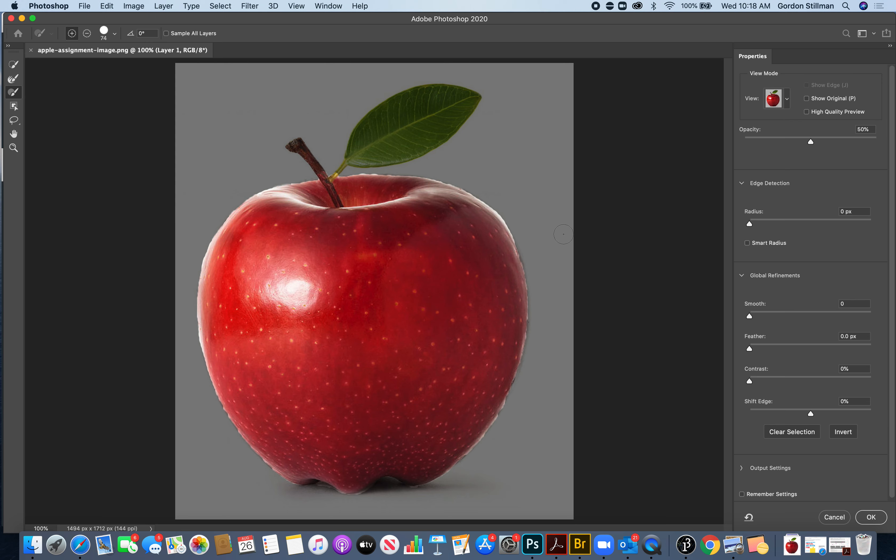
Set the Smooth refinement to 38, view the mask as Black & White, and apply the refined selection.
{"action": "left_click", "coordinate": [782, 313]}
{"action": "left_click_drag", "start_coordinate": [780, 315], "coordinate": [789, 315]}
{"action": "left_click", "coordinate": [788, 97]}
{"action": "left_click", "coordinate": [774, 228]}
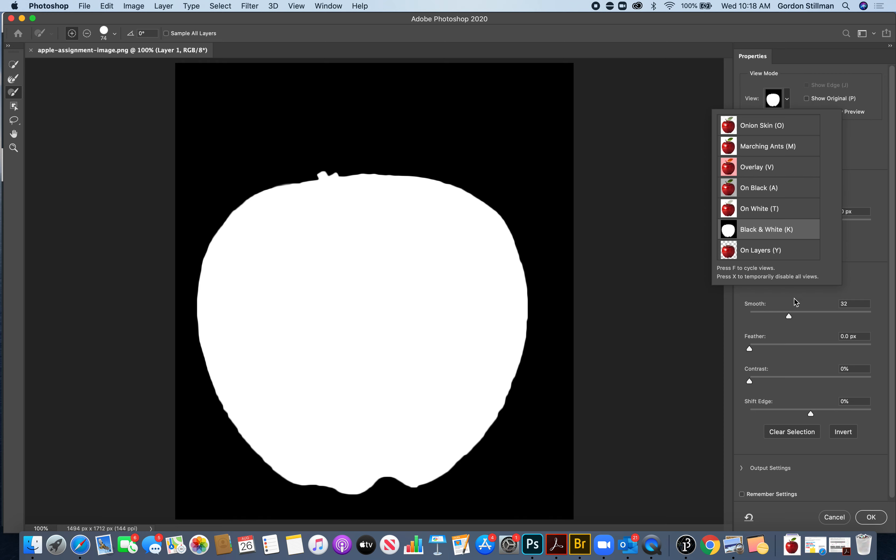
{"action": "left_click", "coordinate": [790, 315]}
{"action": "left_click_drag", "start_coordinate": [746, 319], "coordinate": [796, 312]}
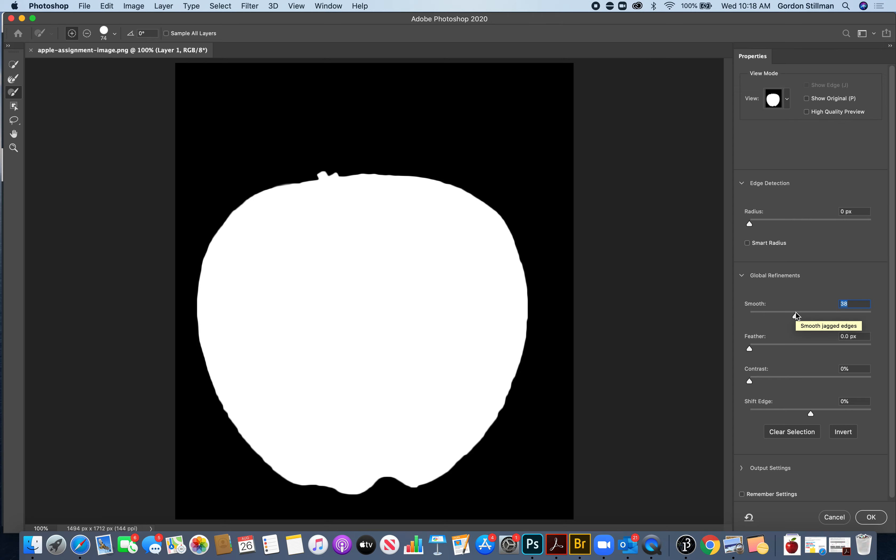
{"action": "left_click", "coordinate": [875, 520]}
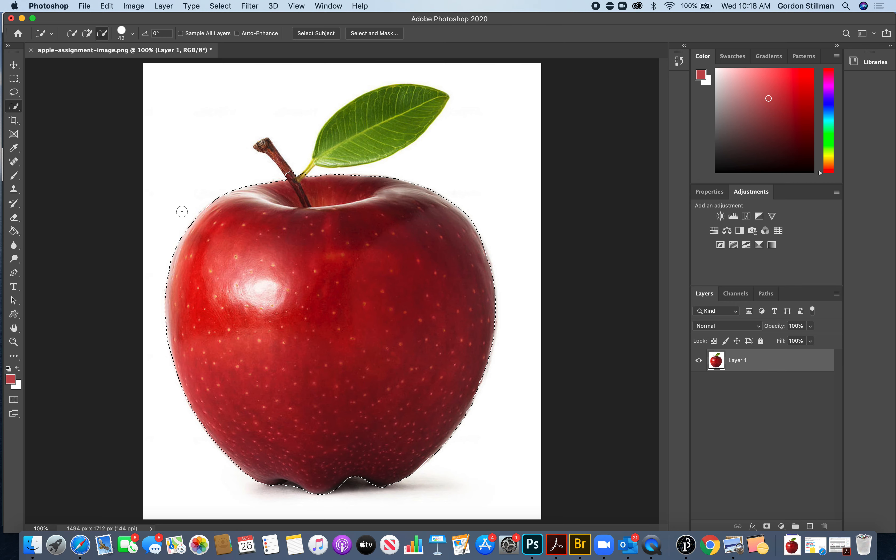
Set the foreground colour to light red #de645b by sampling it from the apple's skin.
{"action": "left_click", "coordinate": [10, 383]}
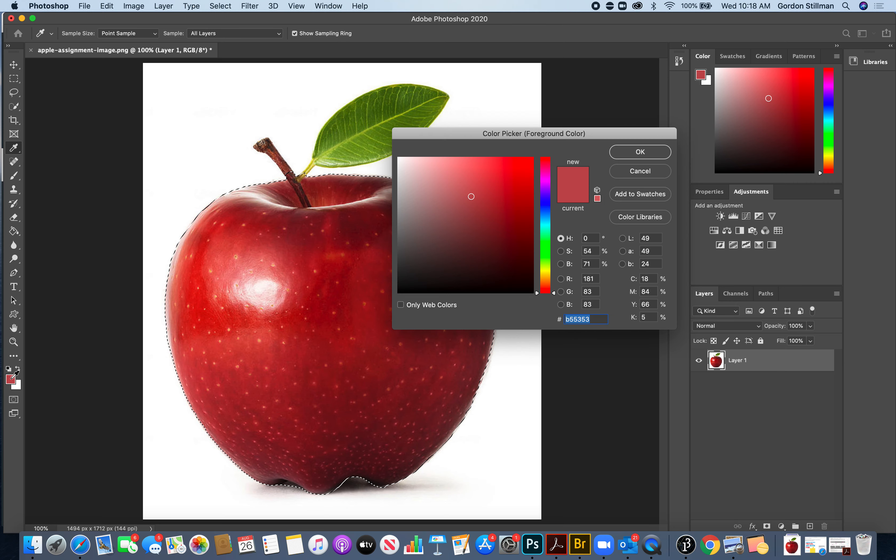
{"action": "left_click", "coordinate": [294, 255]}
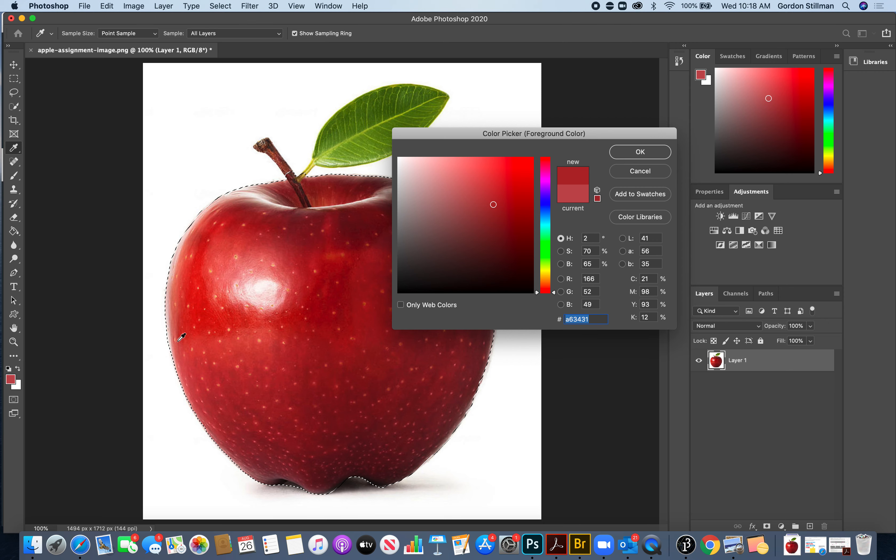
{"action": "left_click", "coordinate": [230, 255]}
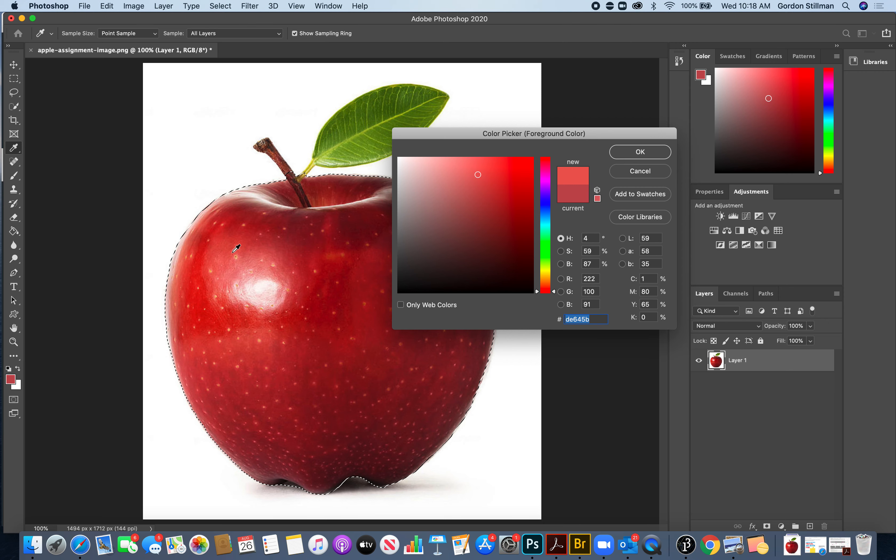
{"action": "left_click", "coordinate": [627, 155]}
{"action": "key", "text": "w"}
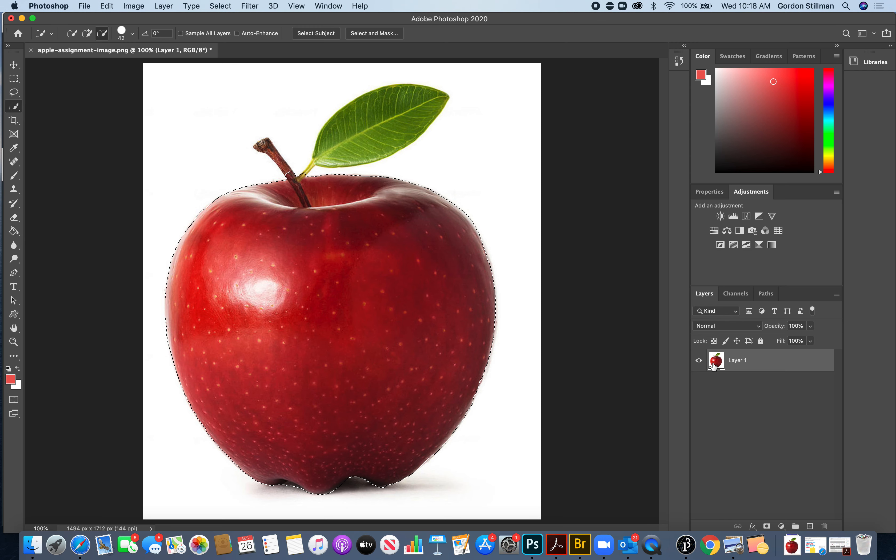
Add a new blank layer above the apple photo and fill the selection with the foreground colour using the Paint Bucket.
{"action": "left_click", "coordinate": [810, 526]}
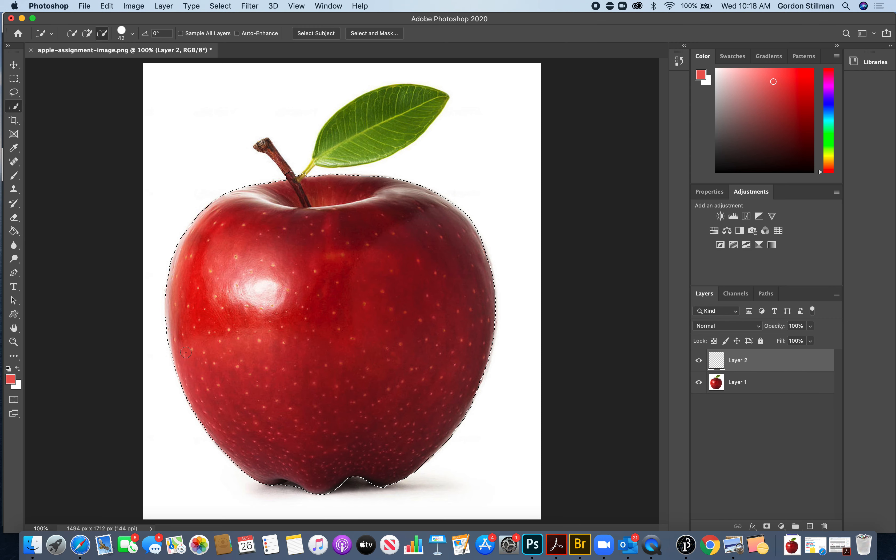
{"action": "key", "text": "j"}
{"action": "left_click", "coordinate": [16, 233]}
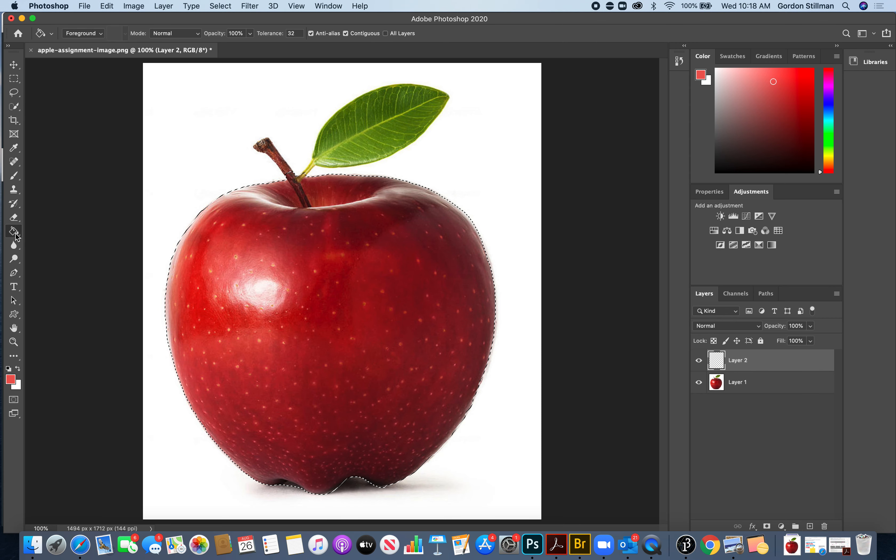
{"action": "left_click", "coordinate": [321, 326]}
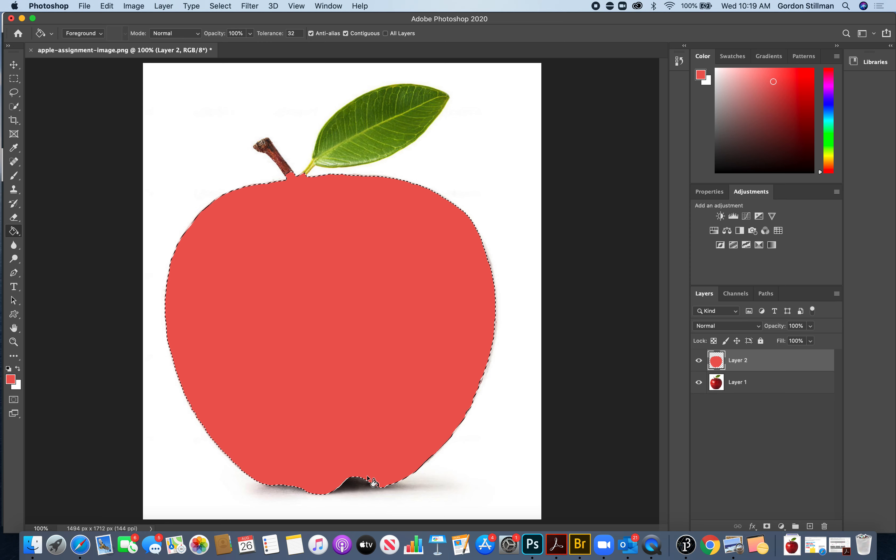
Check the red fill against the photo layer, and clear the selection around the apple.
{"action": "left_click", "coordinate": [698, 382]}
{"action": "left_click", "coordinate": [698, 383]}
{"action": "left_click", "coordinate": [13, 232]}
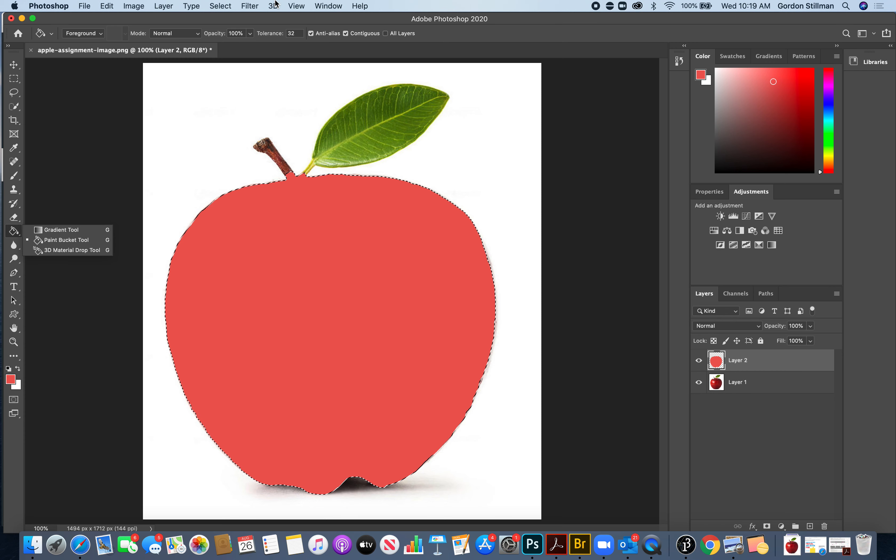
{"action": "left_click", "coordinate": [249, 6]}
{"action": "left_click", "coordinate": [229, 29]}
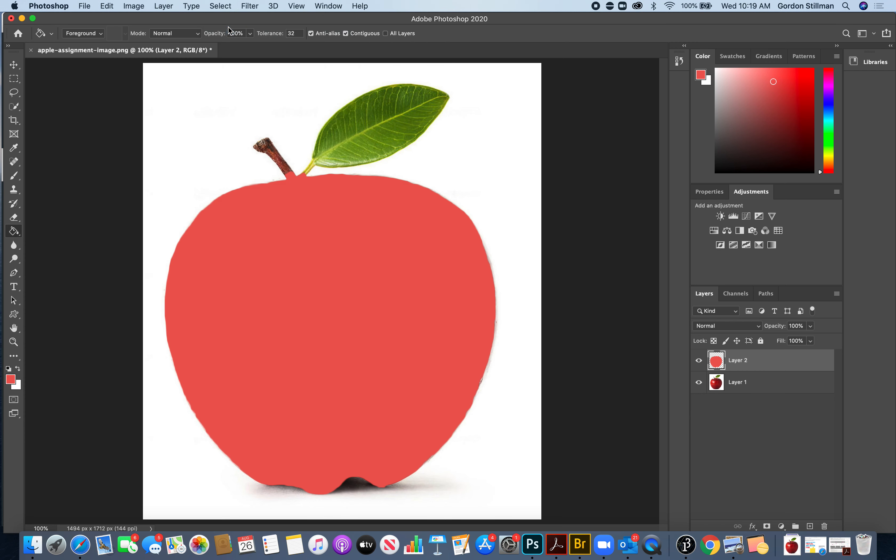
{"action": "left_click", "coordinate": [14, 65]}
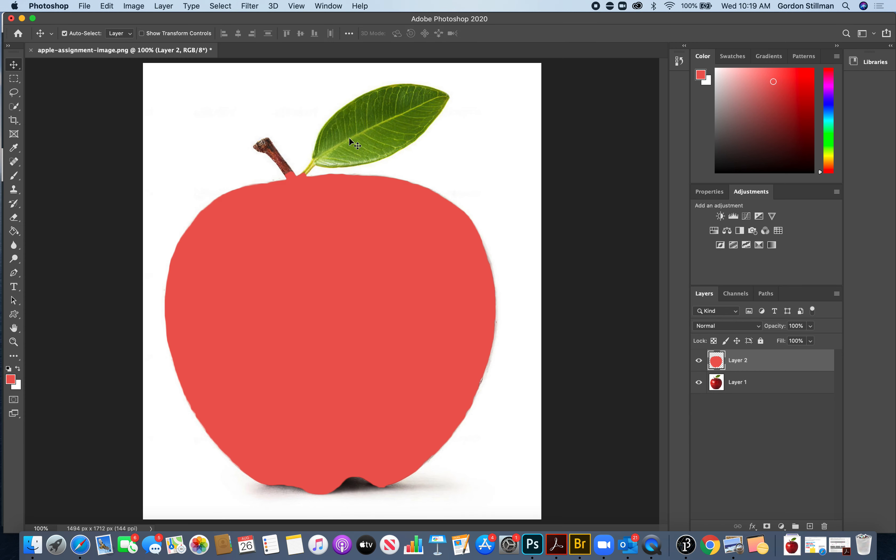
Hide the red apple shape on Layer 2 and prepare Quick Selection in add mode on the photo's Layer 1.
{"action": "left_click", "coordinate": [700, 361]}
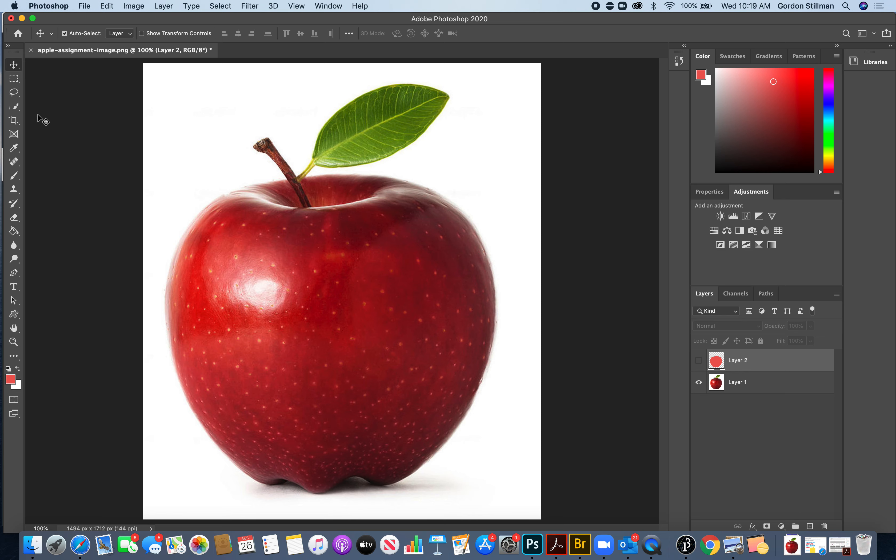
{"action": "left_click", "coordinate": [14, 107]}
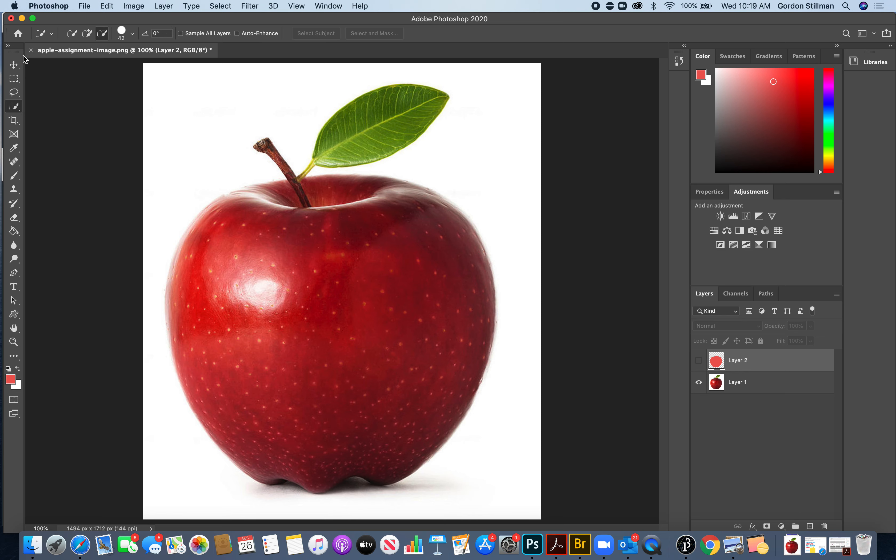
{"action": "left_click", "coordinate": [88, 34]}
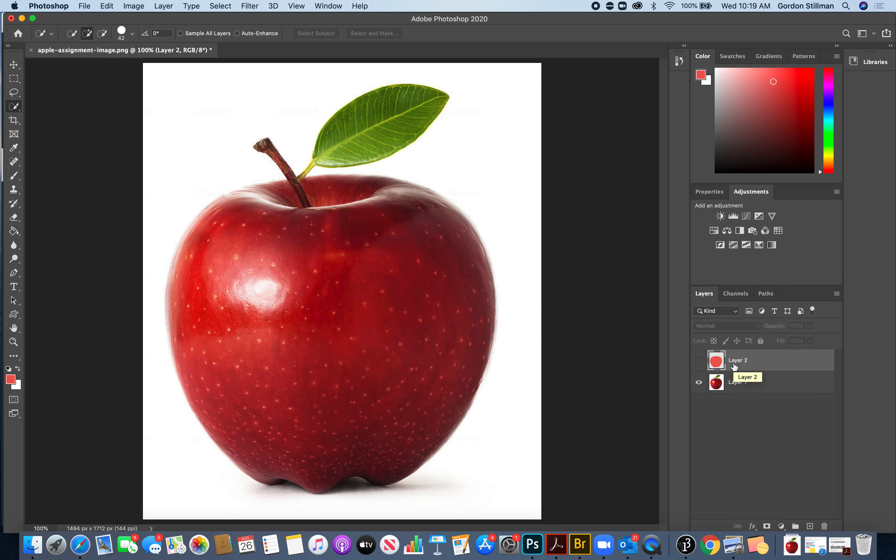
{"action": "left_click", "coordinate": [740, 385]}
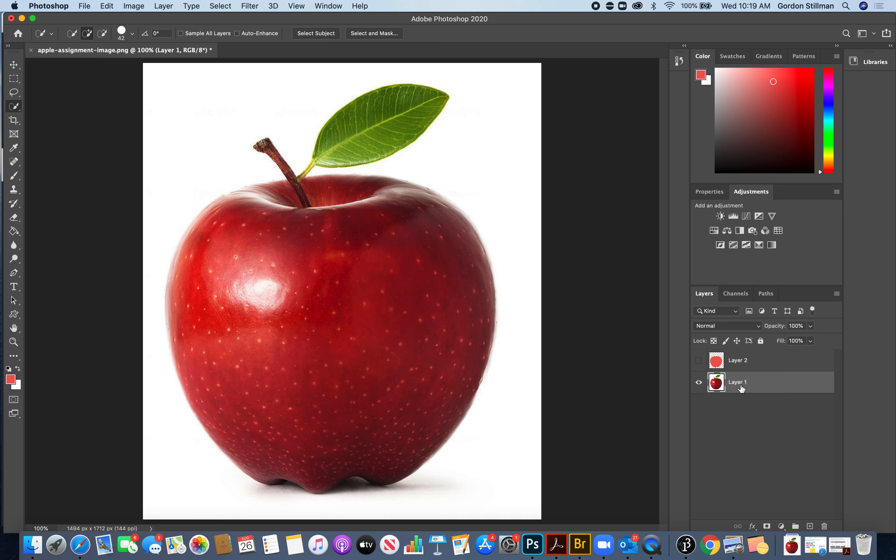
{"action": "mouse_move", "coordinate": [362, 130]}
{"action": "left_mouse_down"}
{"action": "mouse_move", "coordinate": [391, 117]}
{"action": "mouse_move", "coordinate": [332, 148]}
{"action": "mouse_move", "coordinate": [352, 135]}
{"action": "left_mouse_up"}
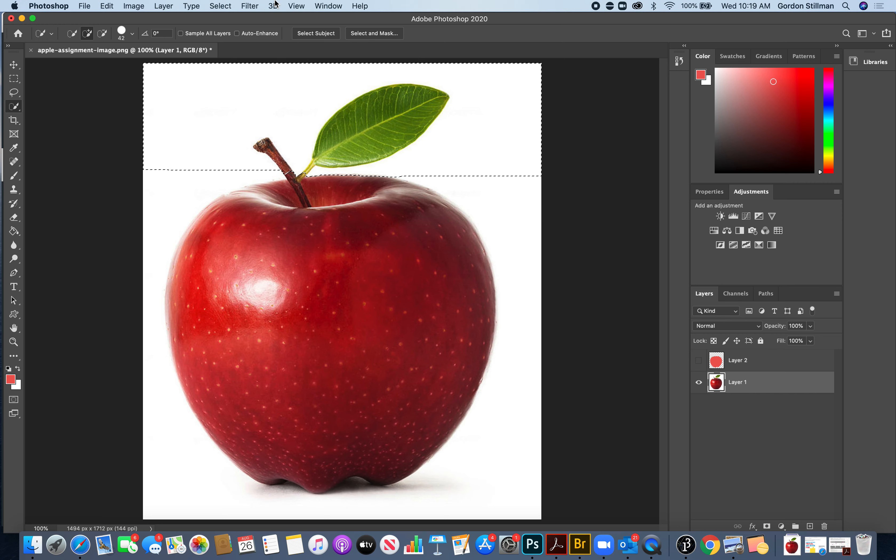
{"action": "left_click", "coordinate": [220, 6]}
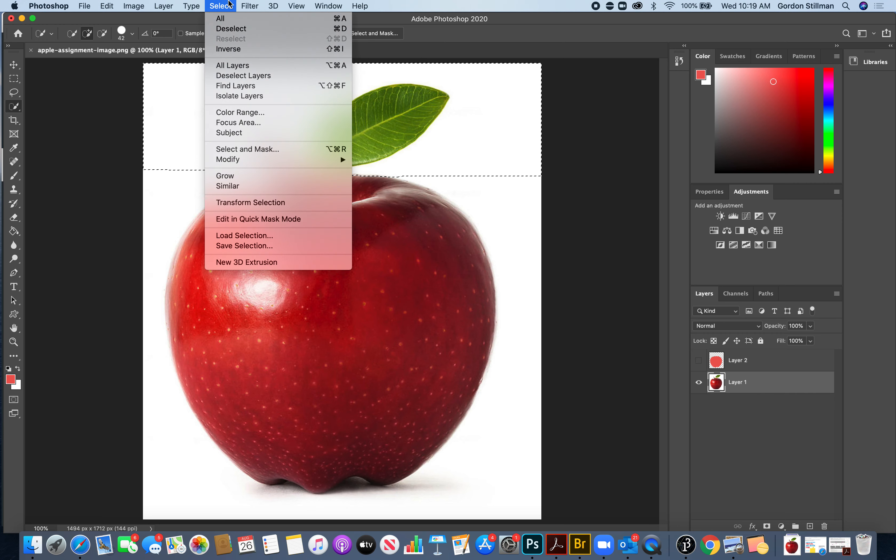
{"action": "left_click", "coordinate": [233, 28]}
Select the leaf and its thin stalk with Quick Selection, using a 14 px brush for the stalk, and refine the edge with Smooth 34.
{"action": "left_click_drag", "start_coordinate": [384, 115], "coordinate": [366, 129]}
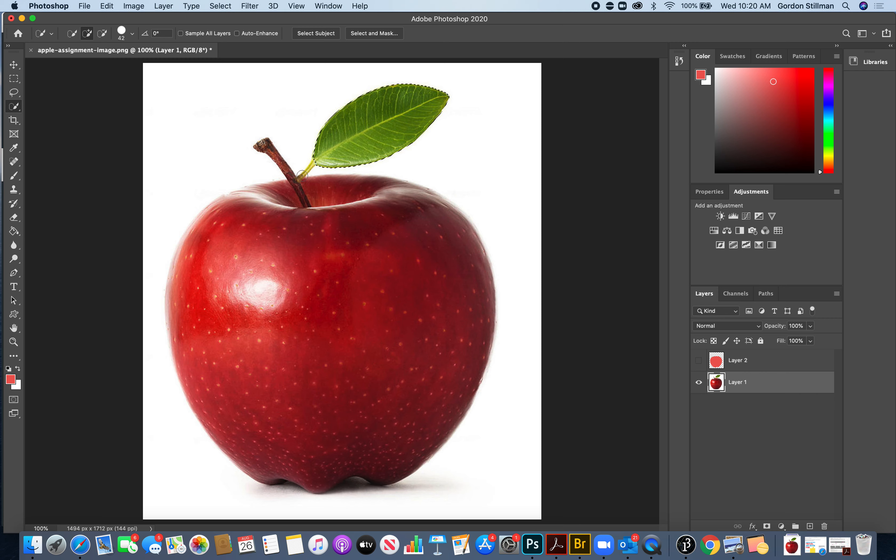
{"action": "left_click", "coordinate": [133, 33]}
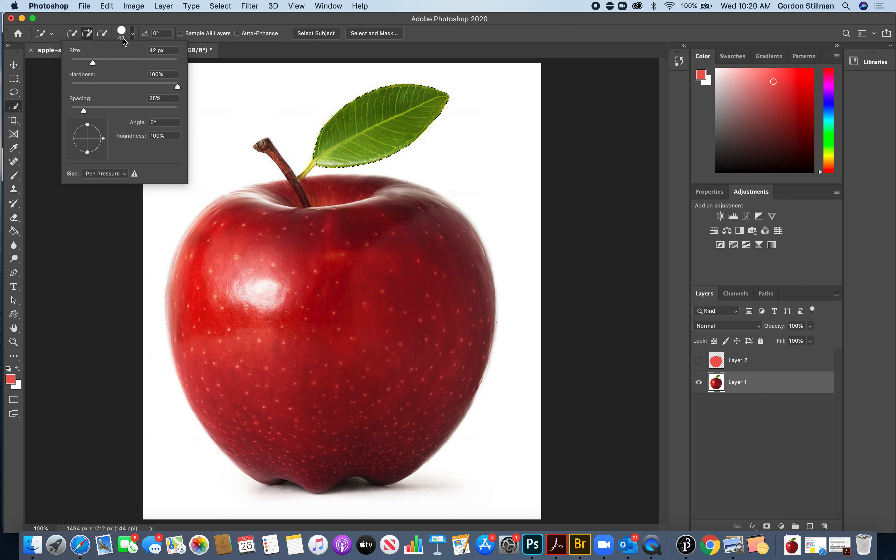
{"action": "left_click_drag", "start_coordinate": [84, 62], "coordinate": [78, 63]}
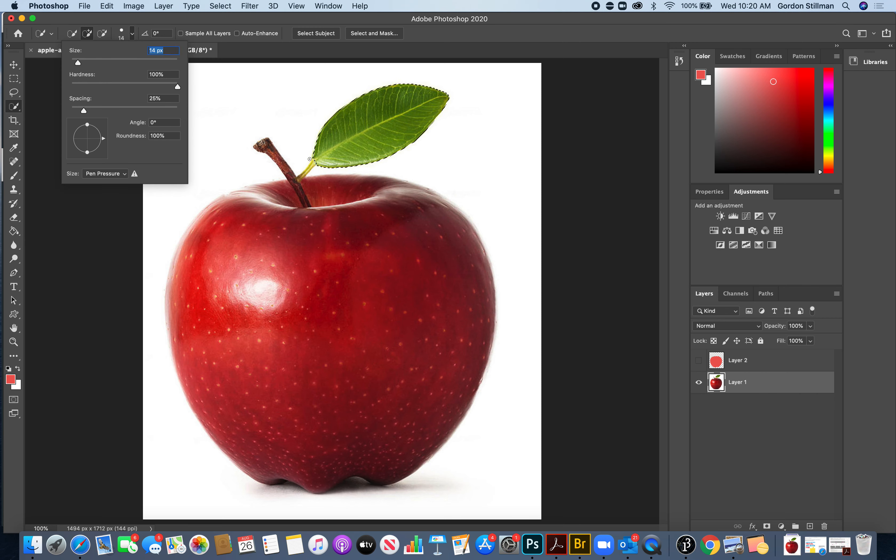
{"action": "left_click_drag", "start_coordinate": [313, 162], "coordinate": [302, 177]}
{"action": "left_click", "coordinate": [302, 178]}
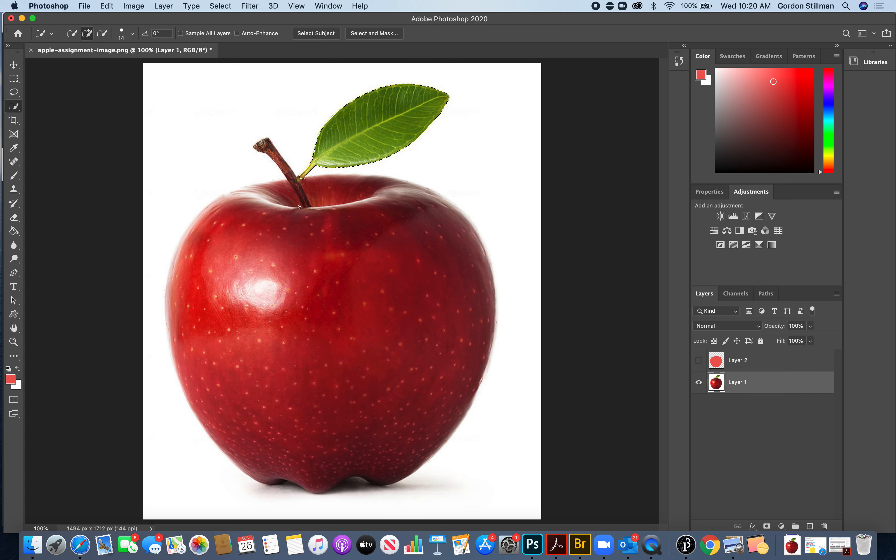
{"action": "left_click", "coordinate": [377, 34]}
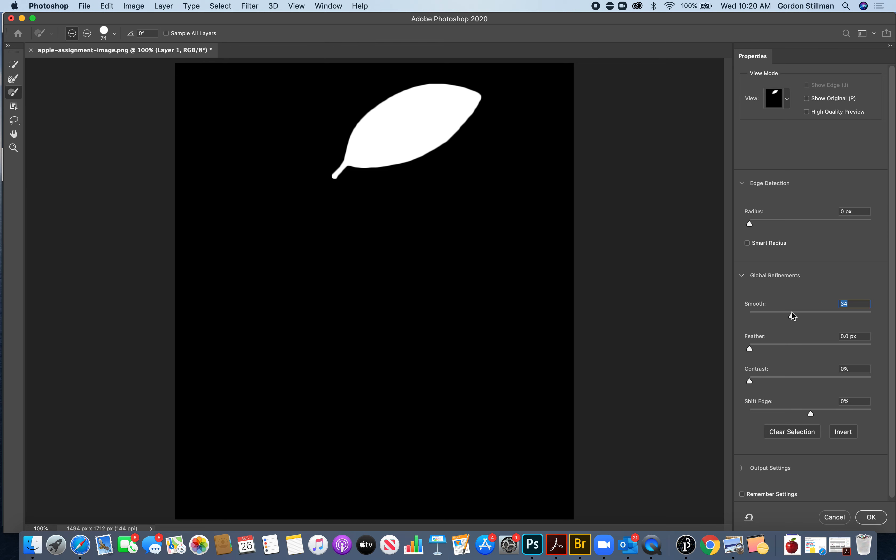
{"action": "left_click", "coordinate": [872, 518]}
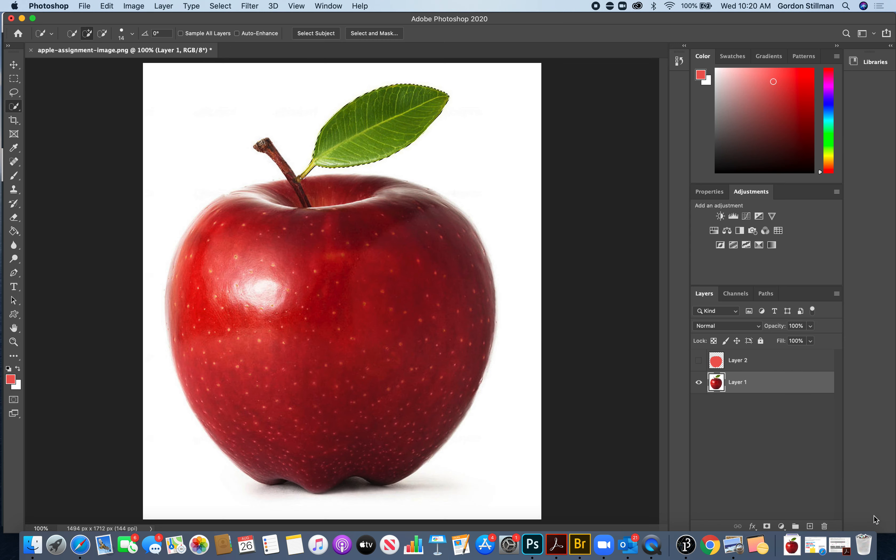
Add a new layer above the photo and fill the leaf selection with green #7f9c39 sampled from the leaf.
{"action": "left_click", "coordinate": [810, 526]}
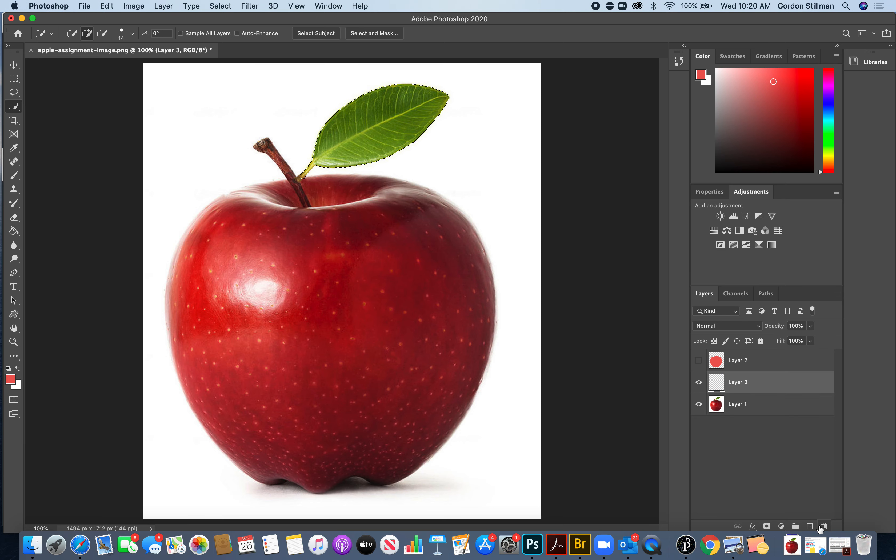
{"action": "left_click", "coordinate": [14, 231]}
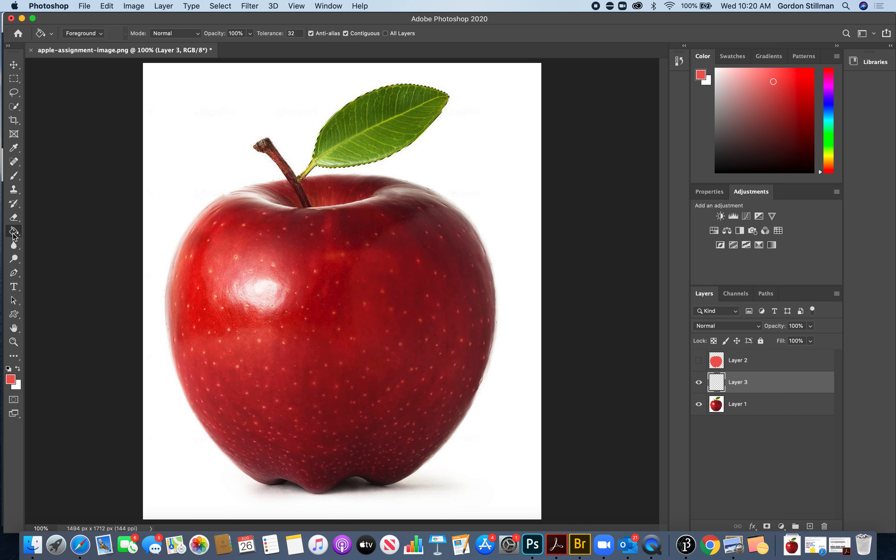
{"action": "left_click", "coordinate": [10, 380]}
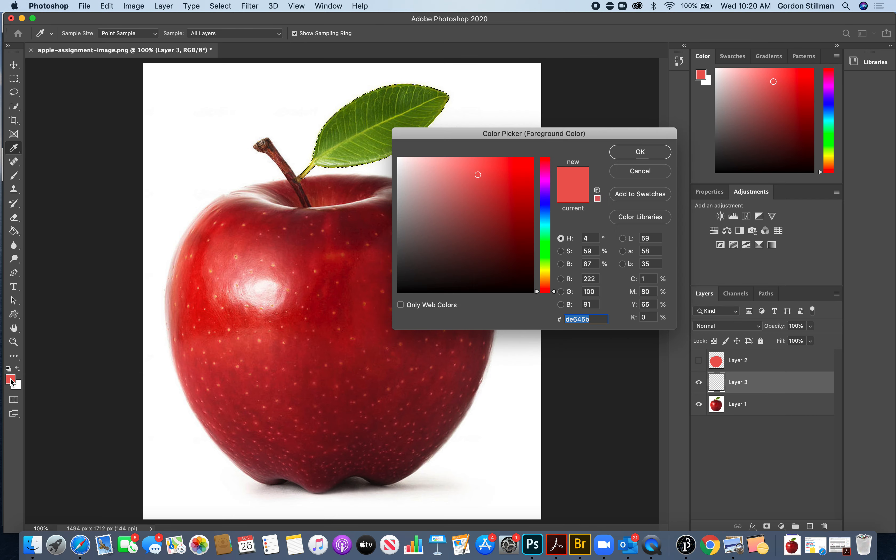
{"action": "left_click", "coordinate": [357, 150]}
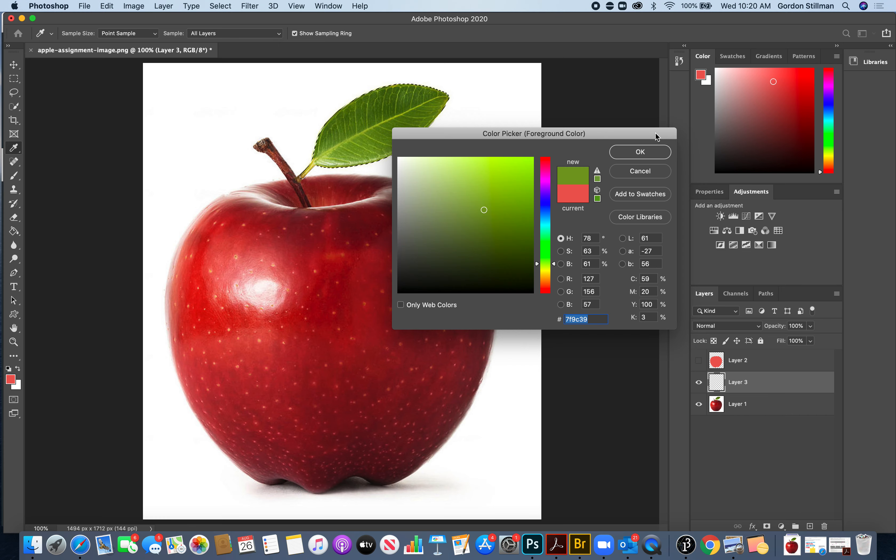
{"action": "left_click", "coordinate": [641, 152]}
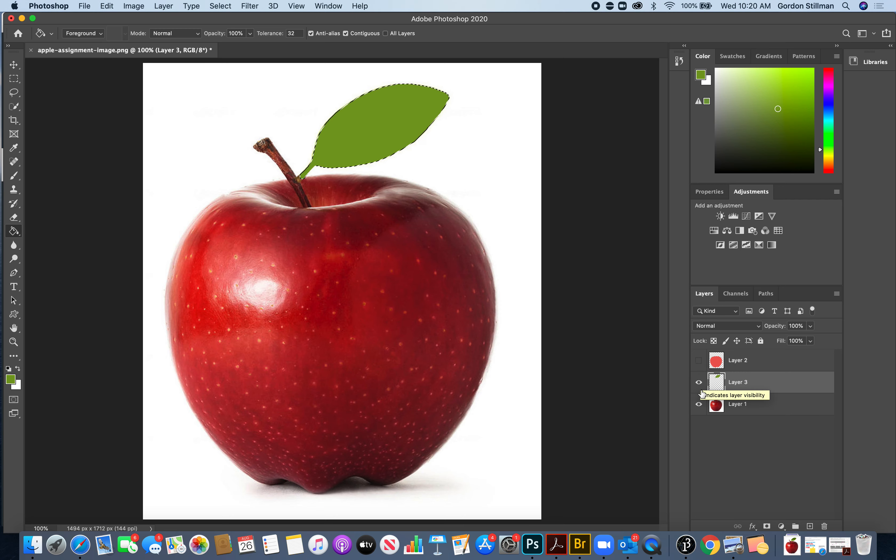
Clear the leaf selection and hide the green leaf shape on Layer 3.
{"action": "key", "text": "super+plus"}
{"action": "left_click", "coordinate": [221, 6]}
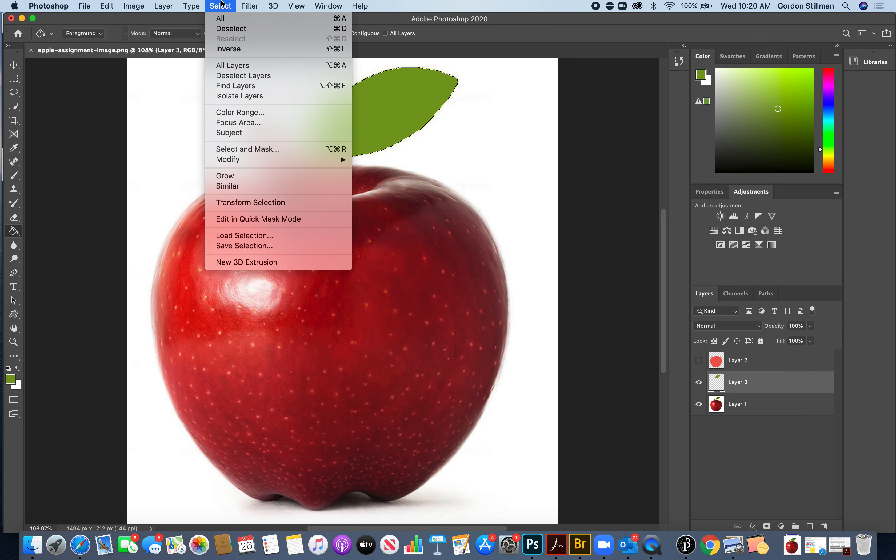
{"action": "left_click", "coordinate": [221, 6]}
{"action": "left_click", "coordinate": [221, 6]}
{"action": "left_click", "coordinate": [224, 30]}
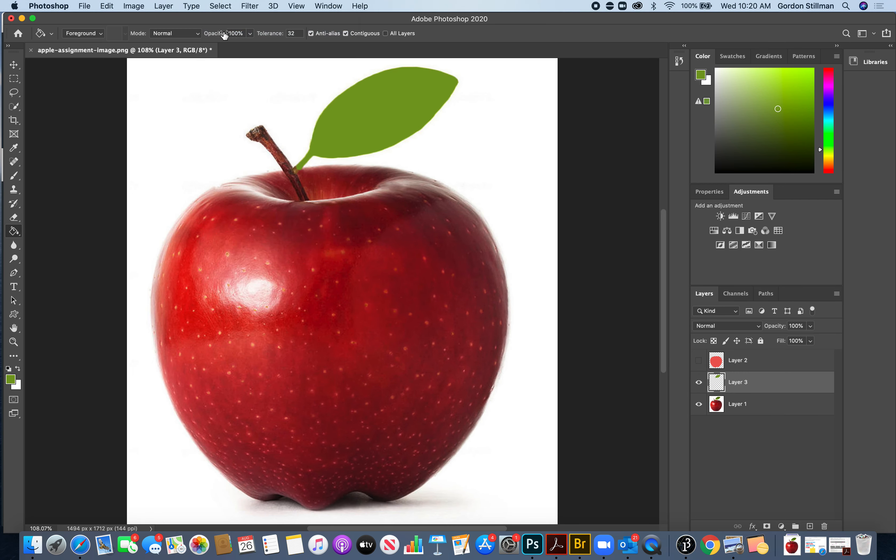
{"action": "left_click", "coordinate": [699, 383]}
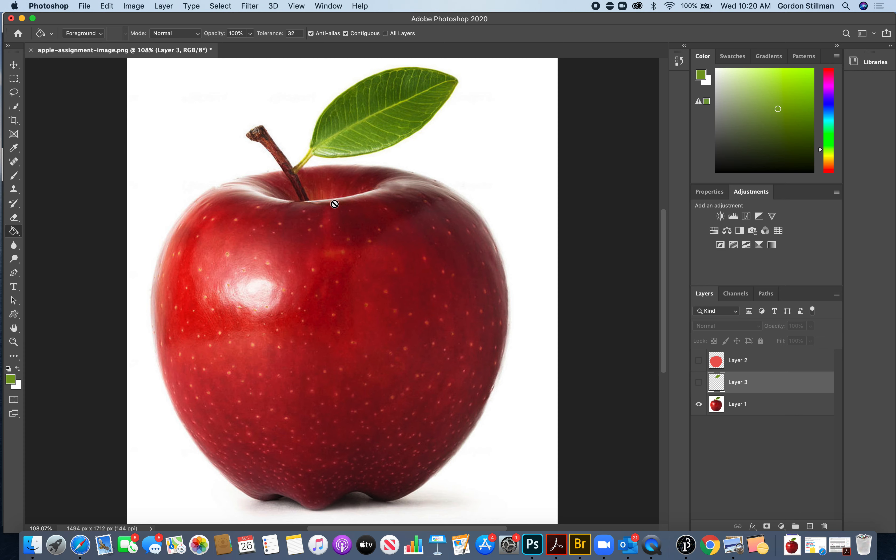
Select the apple's brown stem on Layer 1 with Quick Selection and refine its edge with Smooth 36.
{"action": "left_click", "coordinate": [13, 342]}
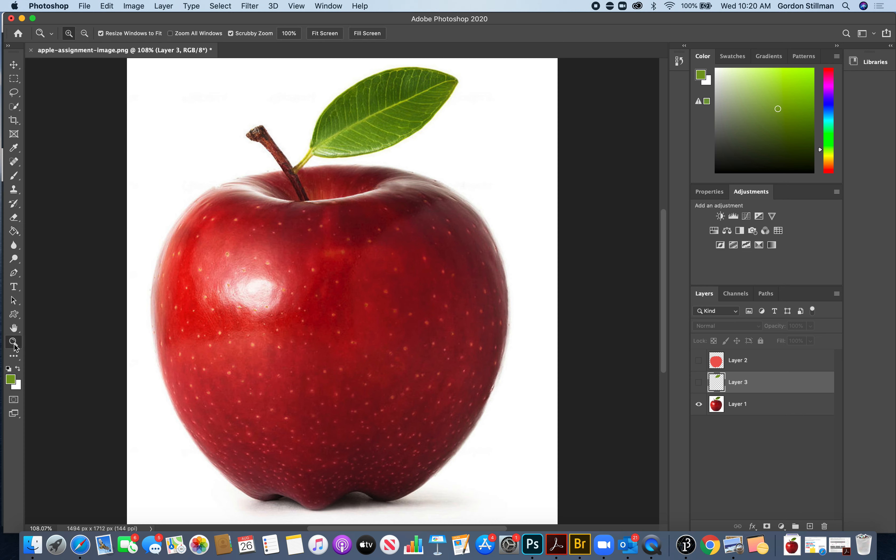
{"action": "left_click_drag", "start_coordinate": [266, 147], "coordinate": [321, 181]}
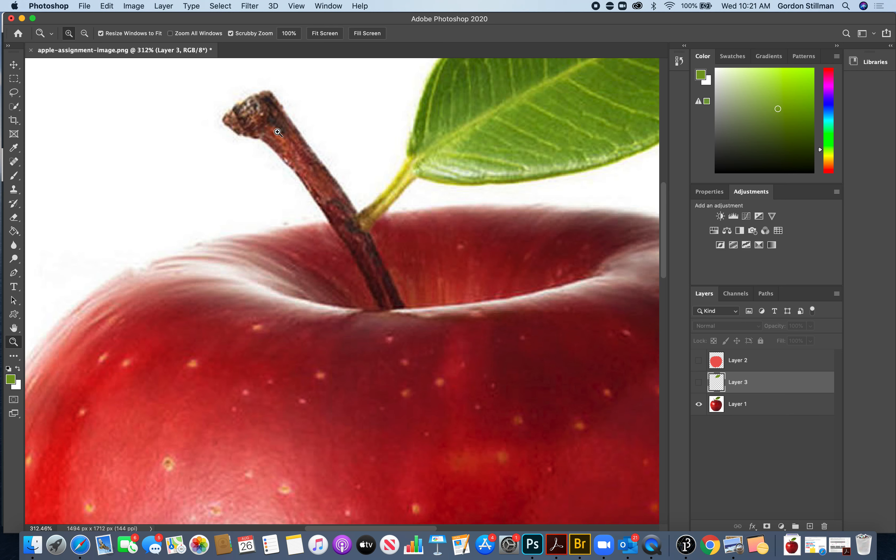
{"action": "left_click", "coordinate": [13, 108]}
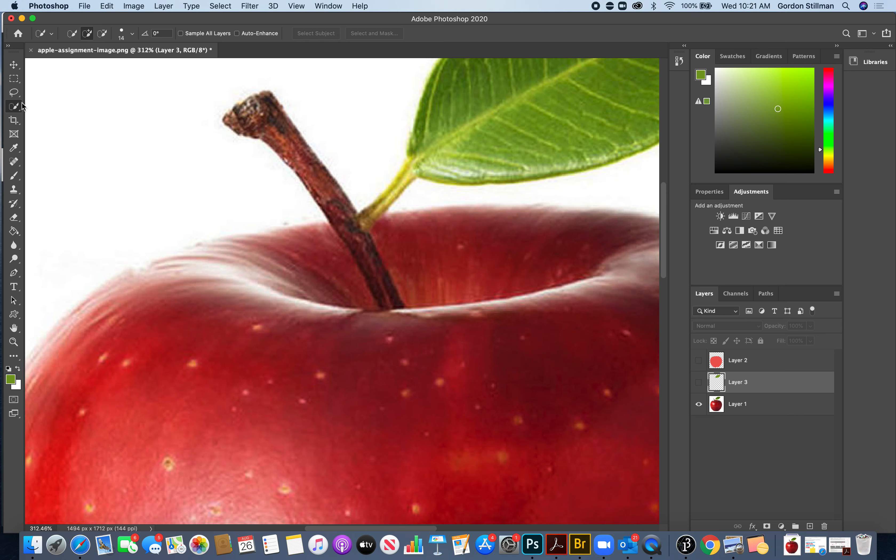
{"action": "left_click", "coordinate": [720, 407]}
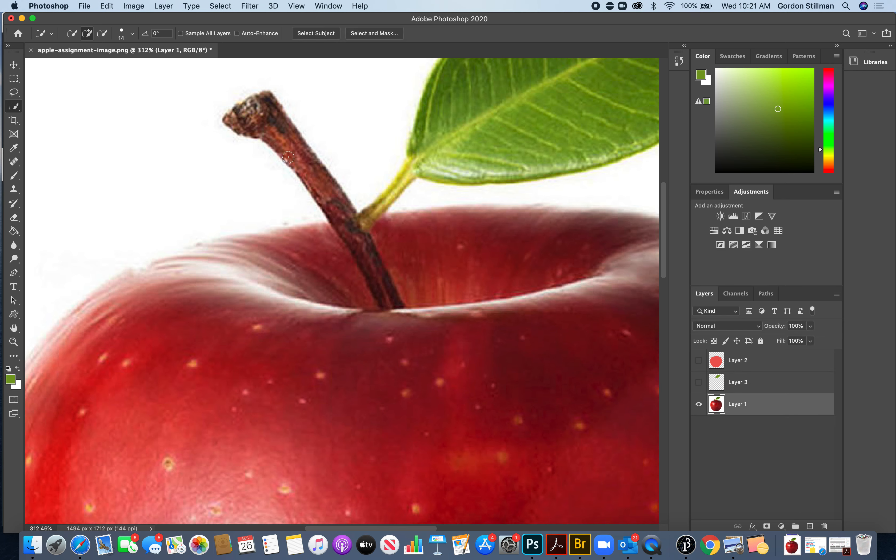
{"action": "mouse_move", "coordinate": [243, 89]}
{"action": "left_mouse_down"}
{"action": "mouse_move", "coordinate": [274, 111]}
{"action": "mouse_move", "coordinate": [320, 199]}
{"action": "mouse_move", "coordinate": [342, 210]}
{"action": "mouse_move", "coordinate": [398, 306]}
{"action": "left_mouse_up"}
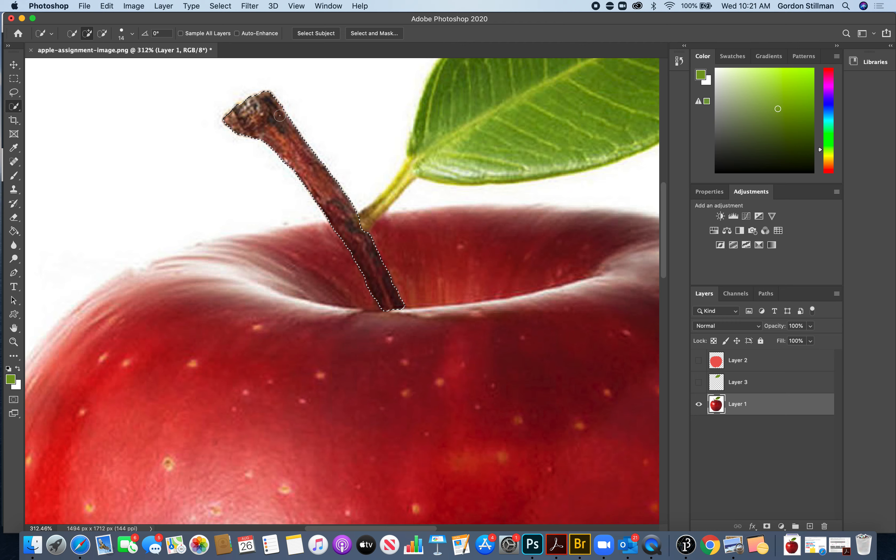
{"action": "left_click", "coordinate": [375, 35]}
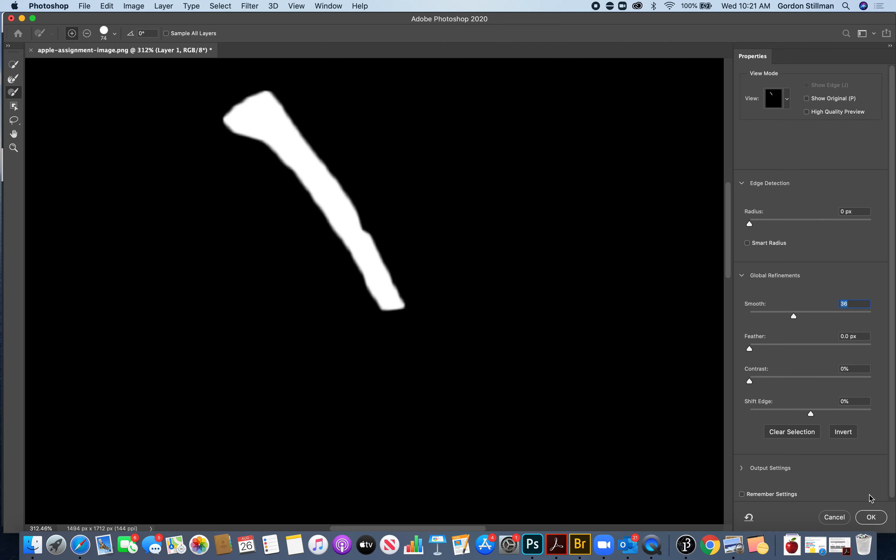
{"action": "left_click", "coordinate": [874, 518]}
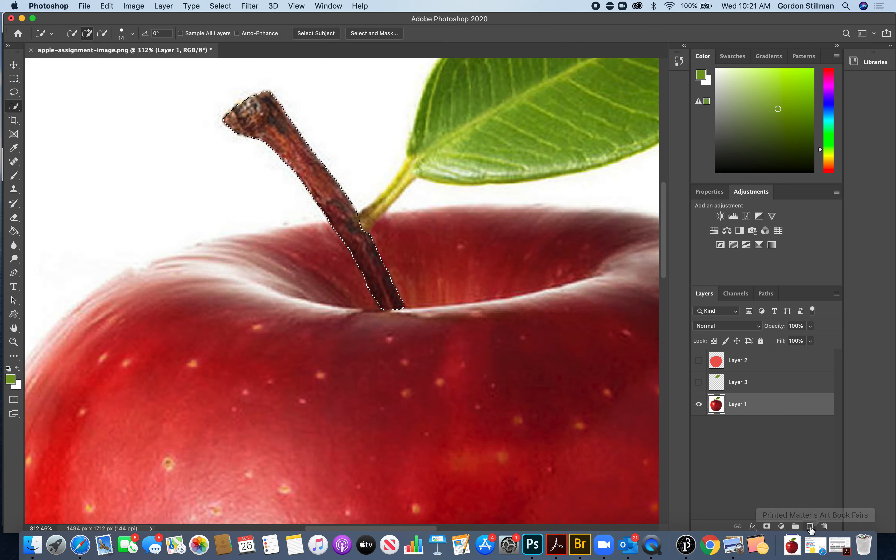
Add a new layer above the photo and fill the stem selection with dark brown #5e2826 sampled from the stem.
{"action": "left_click", "coordinate": [809, 526]}
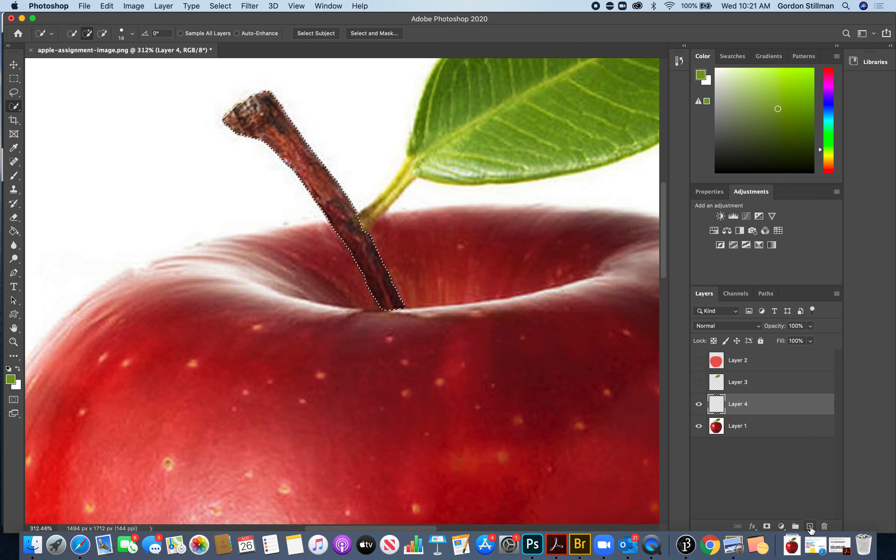
{"action": "left_click", "coordinate": [13, 231]}
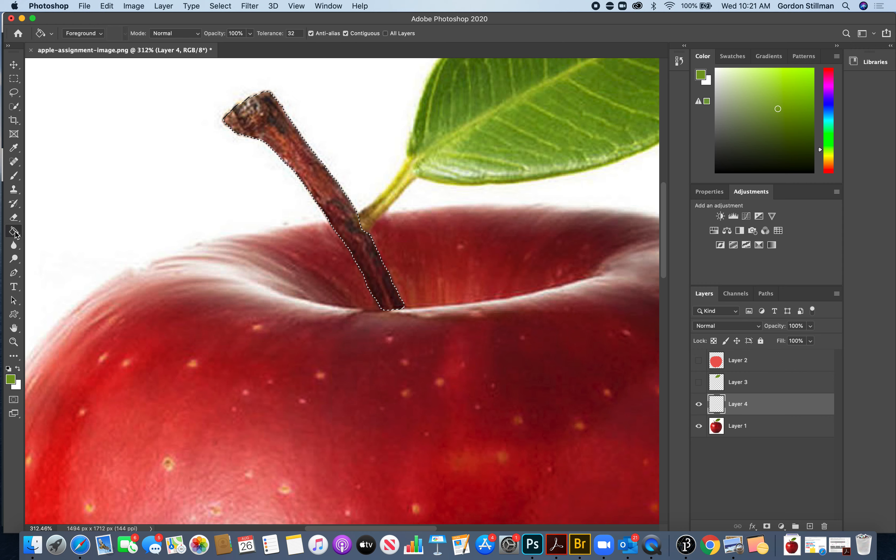
{"action": "left_click", "coordinate": [10, 381]}
{"action": "left_click", "coordinate": [364, 251]}
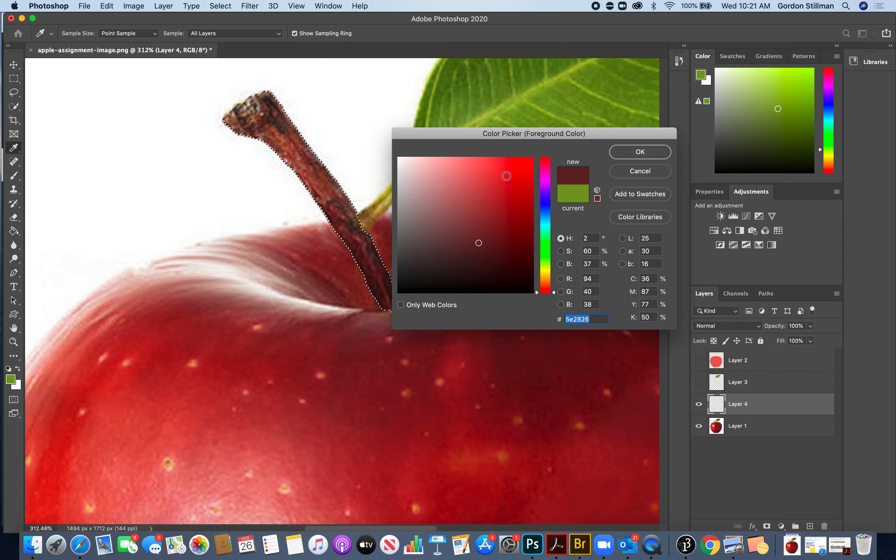
{"action": "left_click", "coordinate": [634, 152]}
{"action": "left_click", "coordinate": [273, 126]}
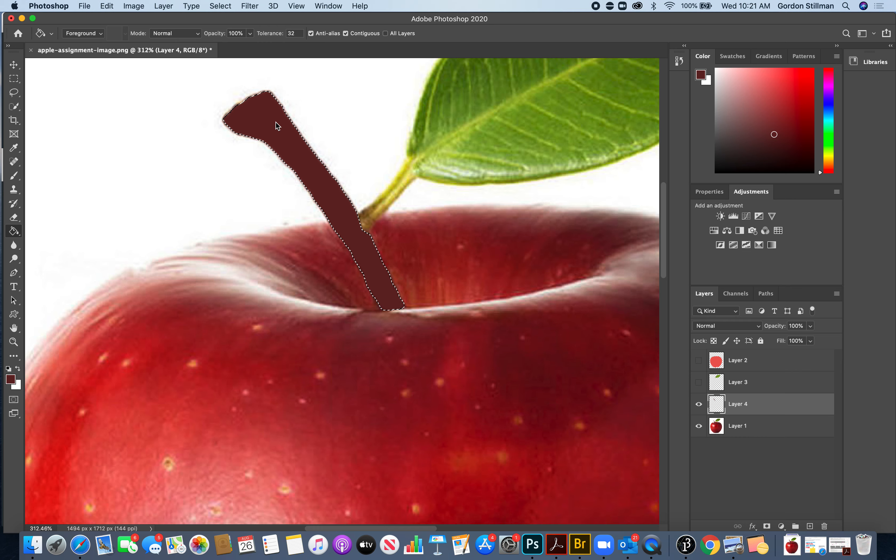
{"action": "left_click", "coordinate": [14, 64]}
{"action": "key", "text": "super+0"}
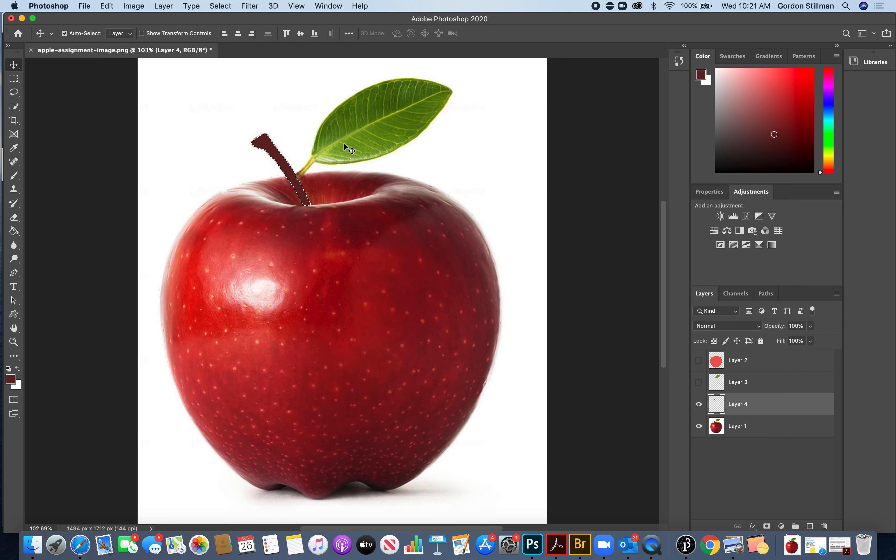
Show the green leaf on Layer 3 and the red apple on Layer 2, and clear the stem selection.
{"action": "left_click", "coordinate": [699, 382]}
{"action": "left_click", "coordinate": [698, 360]}
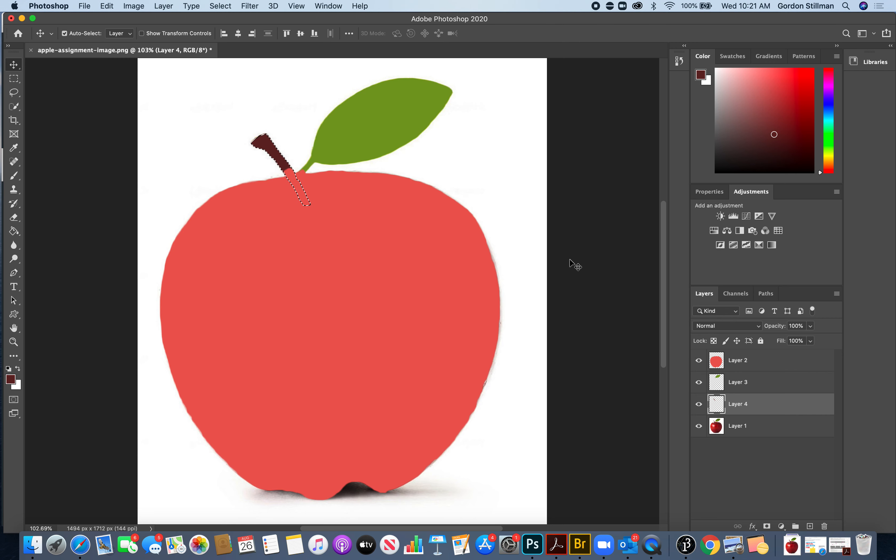
{"action": "key", "text": "super+d"}
Hide the photo on Layer 1 and move the red apple layer below the stem's Layer 4.
{"action": "left_click", "coordinate": [739, 361]}
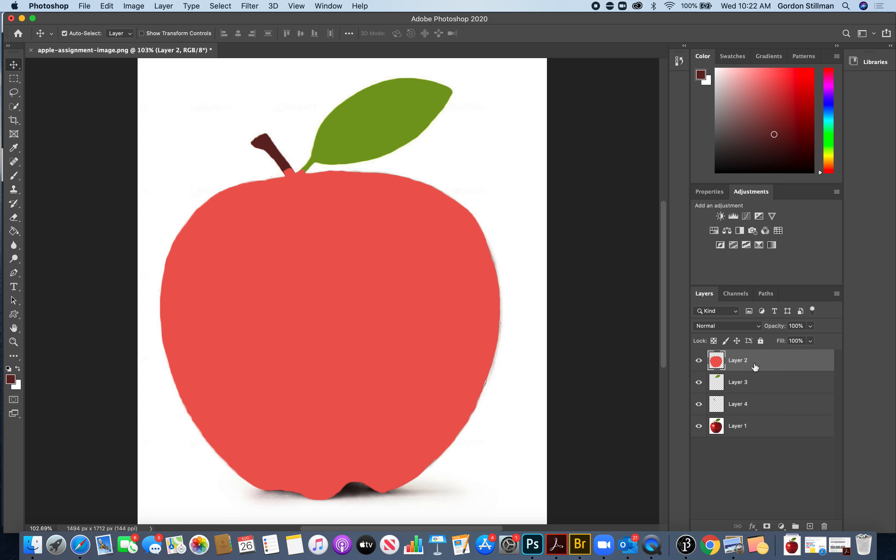
{"action": "left_click", "coordinate": [700, 427]}
{"action": "left_click_drag", "start_coordinate": [741, 362], "coordinate": [751, 414]}
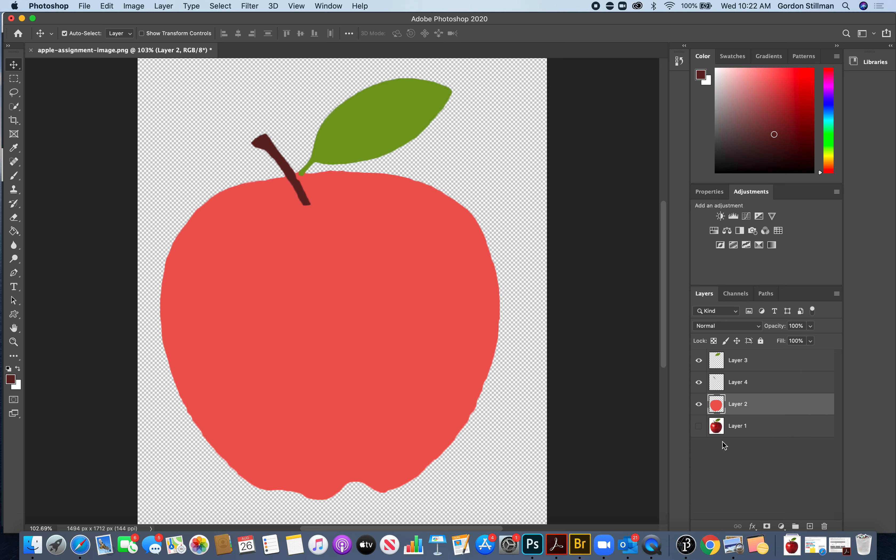
Add a new layer directly above the hidden photo layer and fill it with white #ffffff as the background.
{"action": "left_click", "coordinate": [746, 434]}
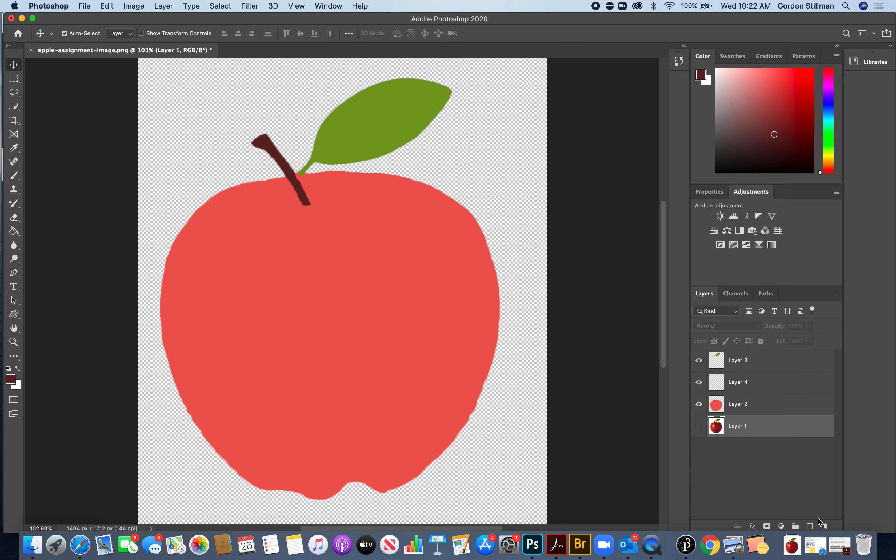
{"action": "left_click", "coordinate": [810, 526]}
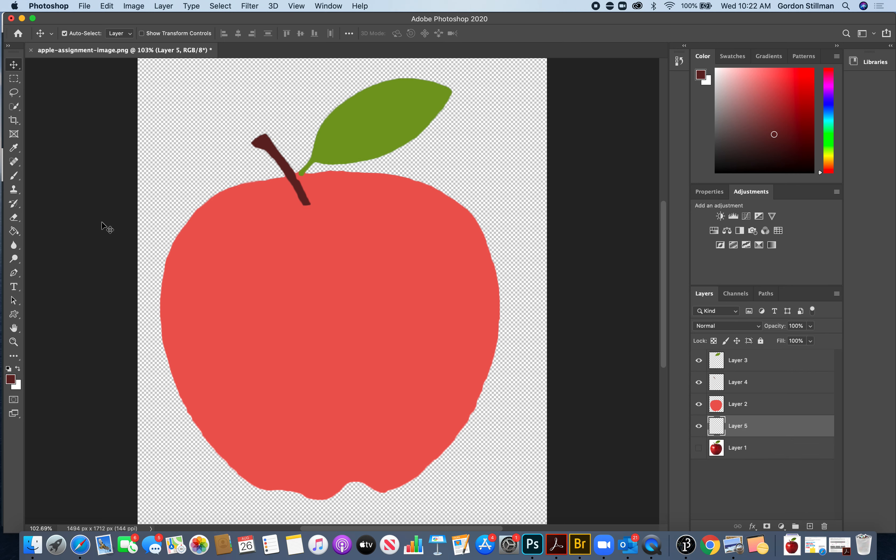
{"action": "left_click", "coordinate": [15, 233]}
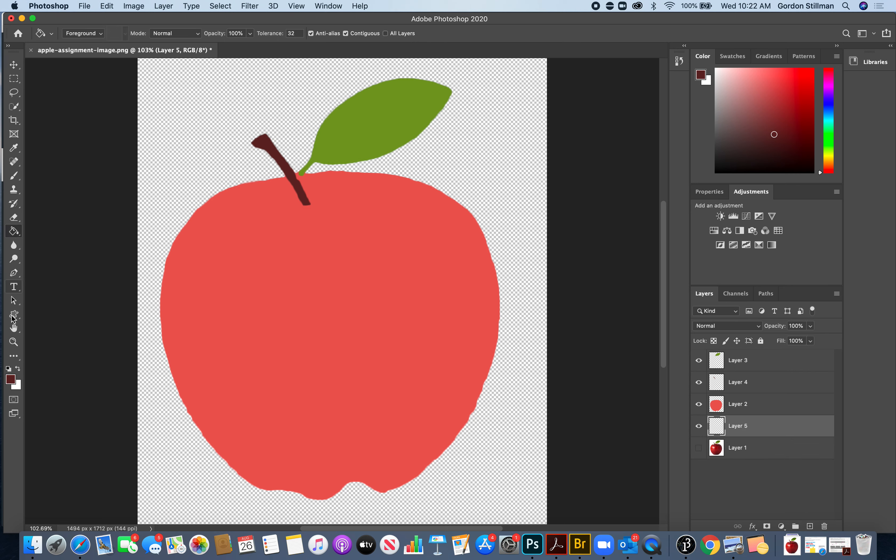
{"action": "left_click", "coordinate": [11, 380]}
{"action": "left_click_drag", "start_coordinate": [477, 218], "coordinate": [385, 148]}
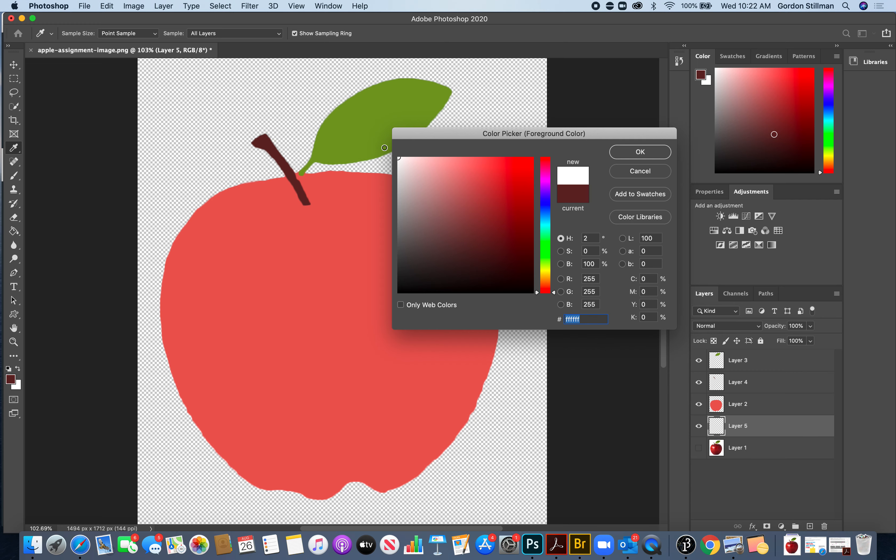
{"action": "left_click", "coordinate": [625, 157]}
{"action": "left_click", "coordinate": [518, 117]}
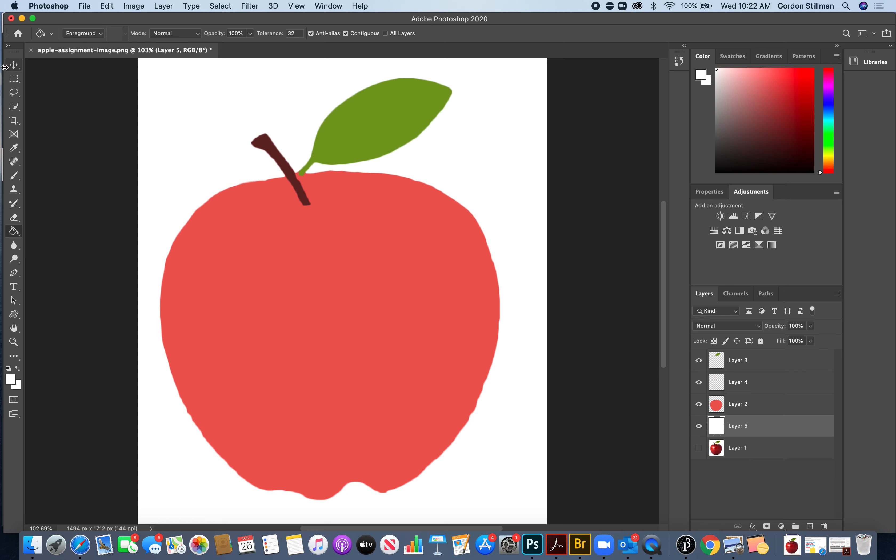
{"action": "left_click", "coordinate": [13, 66]}
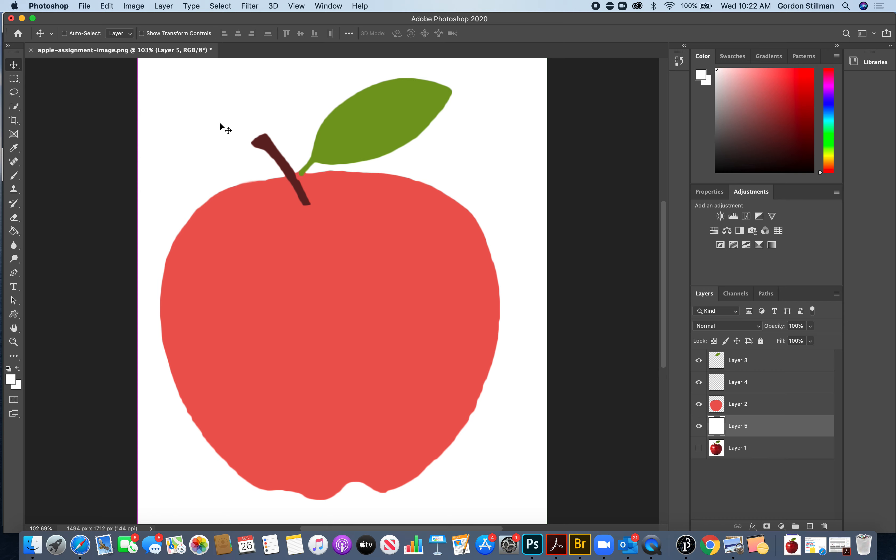
Save the image on the computer in Photoshop format, naming the file with the author's last name, first name and "apple", separated by underscores.
{"action": "left_click", "coordinate": [88, 5]}
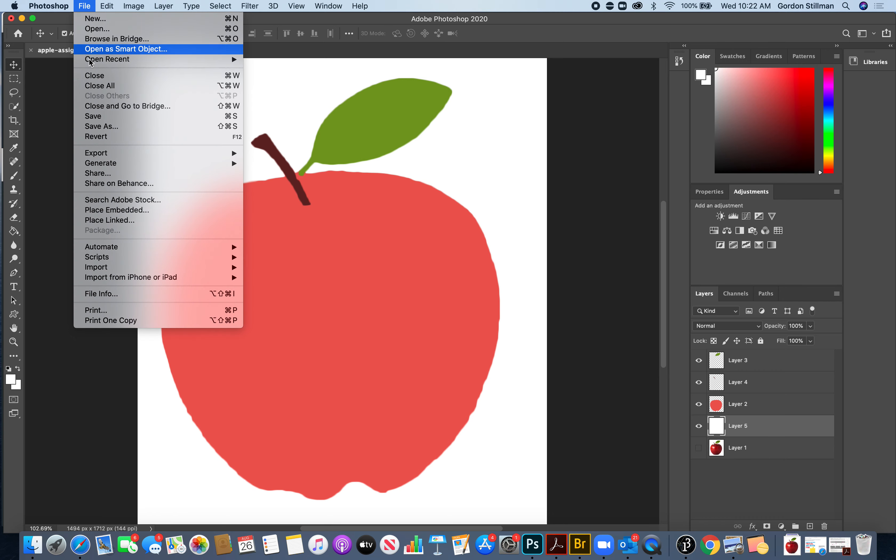
{"action": "left_click", "coordinate": [99, 127]}
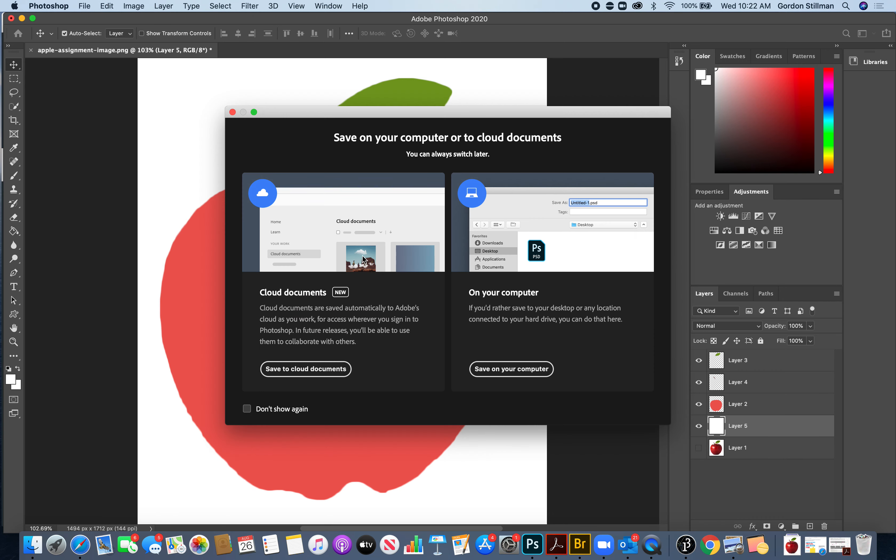
{"action": "left_click", "coordinate": [536, 371]}
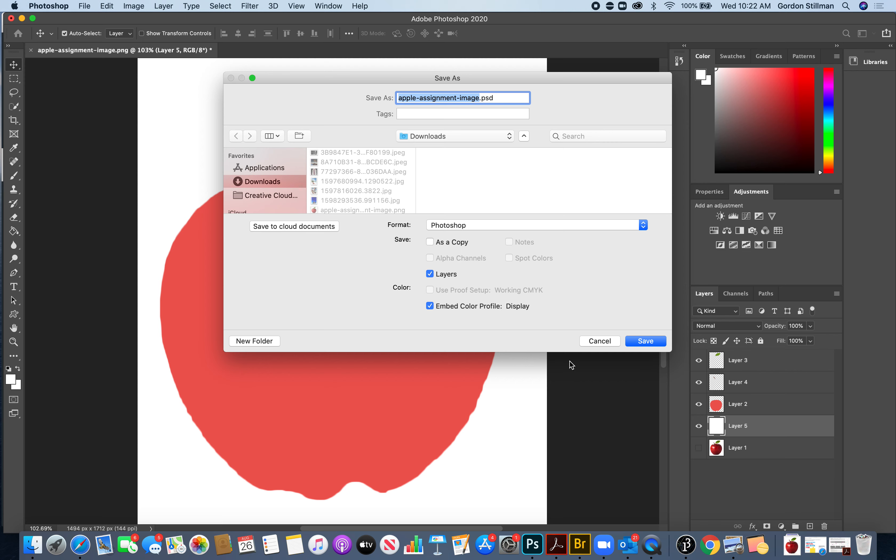
{"action": "type", "text": "stillman_gordon_apple"}
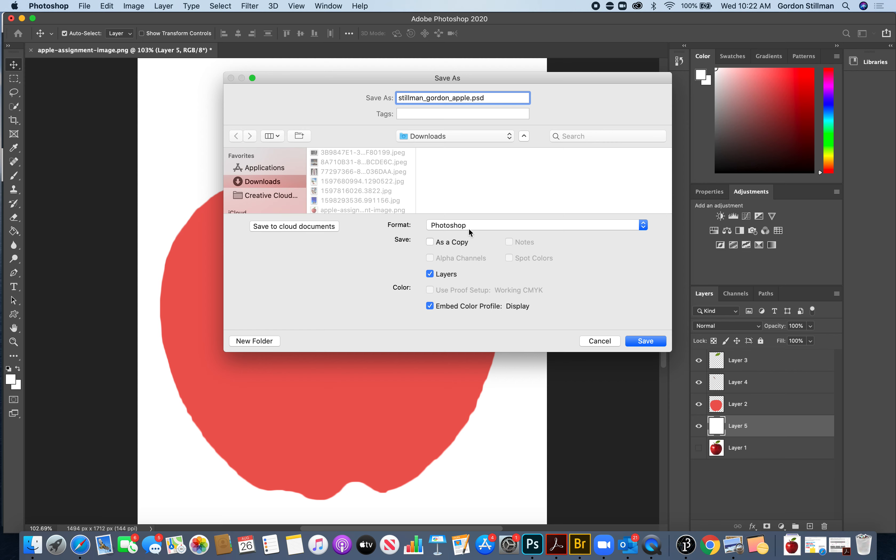
Save the file into Desktop > IntroComputerArts > photoshop_demo, replacing the existing file and keeping Maximize Compatibility on.
{"action": "left_click", "coordinate": [473, 138]}
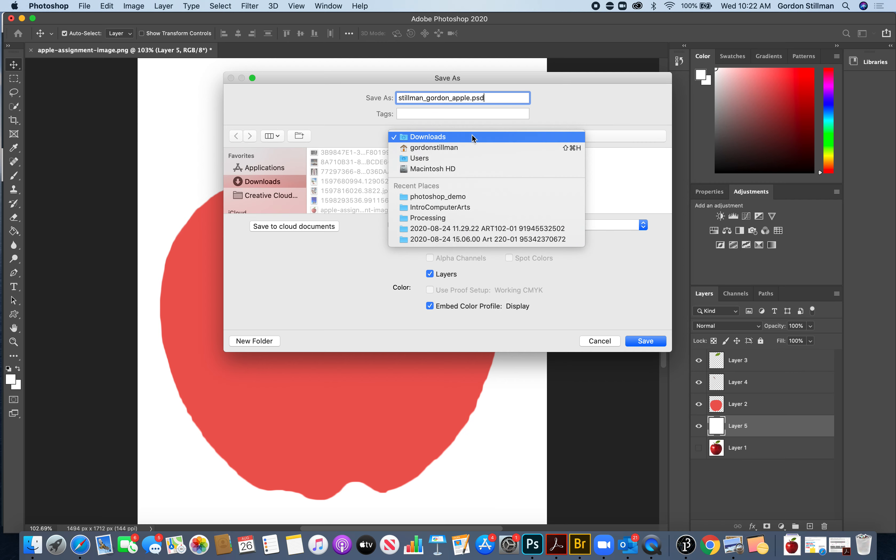
{"action": "left_click", "coordinate": [283, 196]}
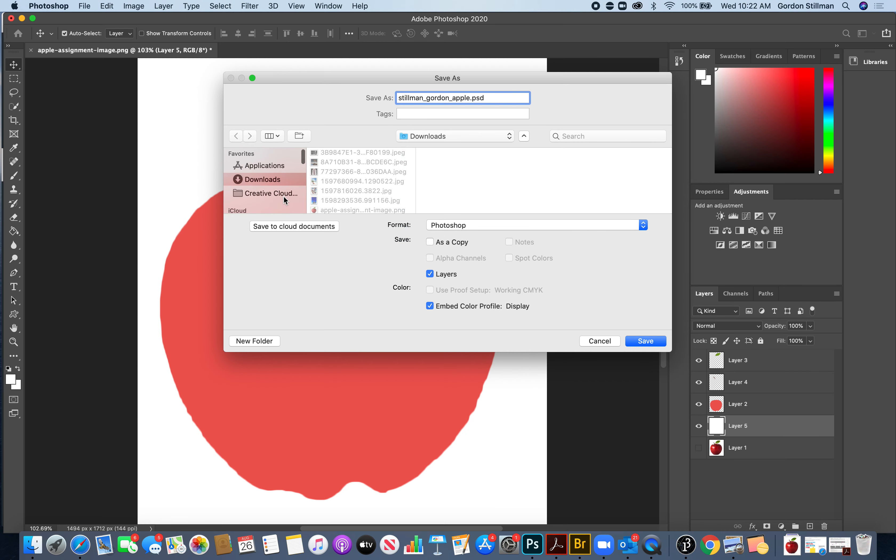
{"action": "scroll", "coordinate": [284, 196], "scroll_direction": "down", "scroll_amount": 3}
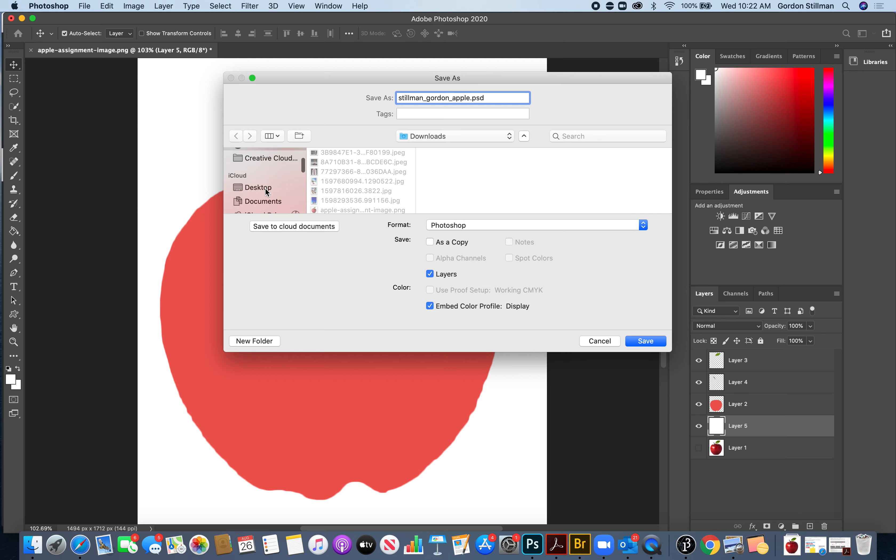
{"action": "left_click", "coordinate": [266, 188]}
{"action": "scroll", "coordinate": [266, 187], "scroll_direction": "down", "scroll_amount": 1}
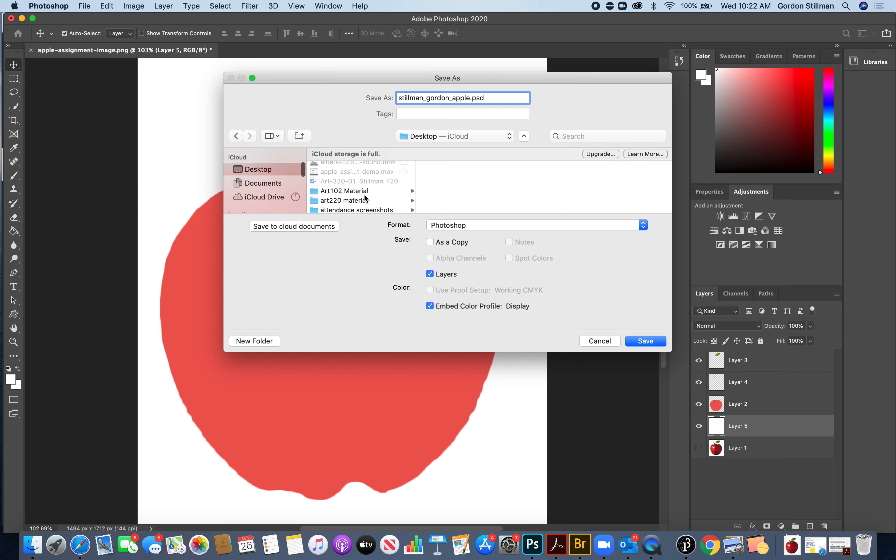
{"action": "scroll", "coordinate": [365, 199], "scroll_direction": "down", "scroll_amount": 5}
{"action": "left_click", "coordinate": [368, 180]}
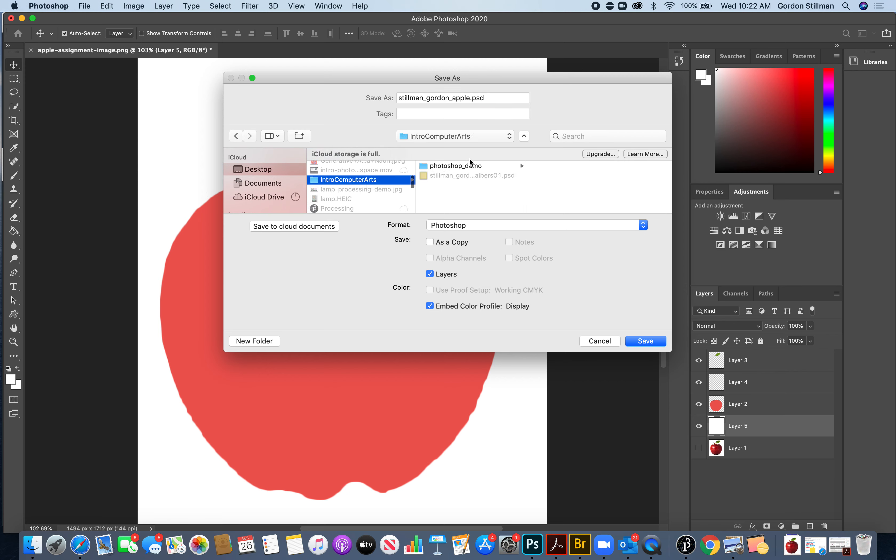
{"action": "left_click", "coordinate": [472, 165]}
{"action": "left_click", "coordinate": [653, 341]}
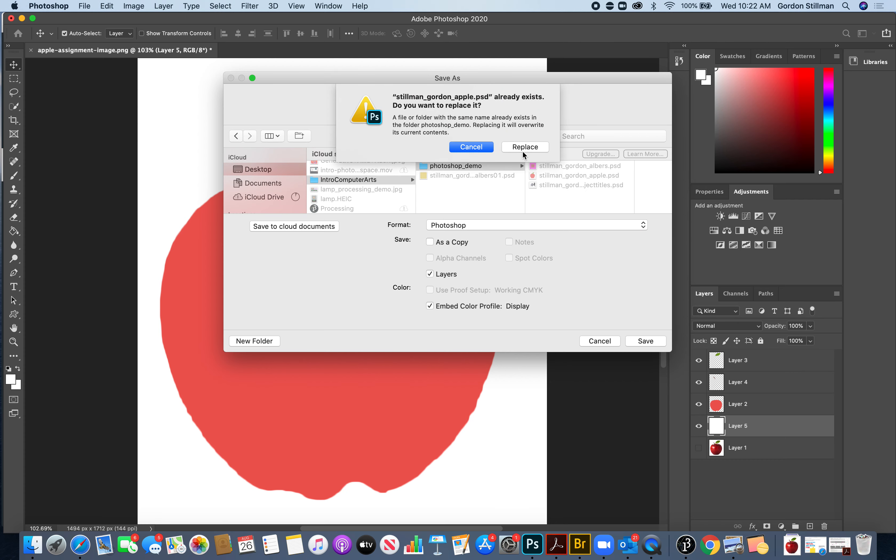
{"action": "left_click", "coordinate": [522, 150]}
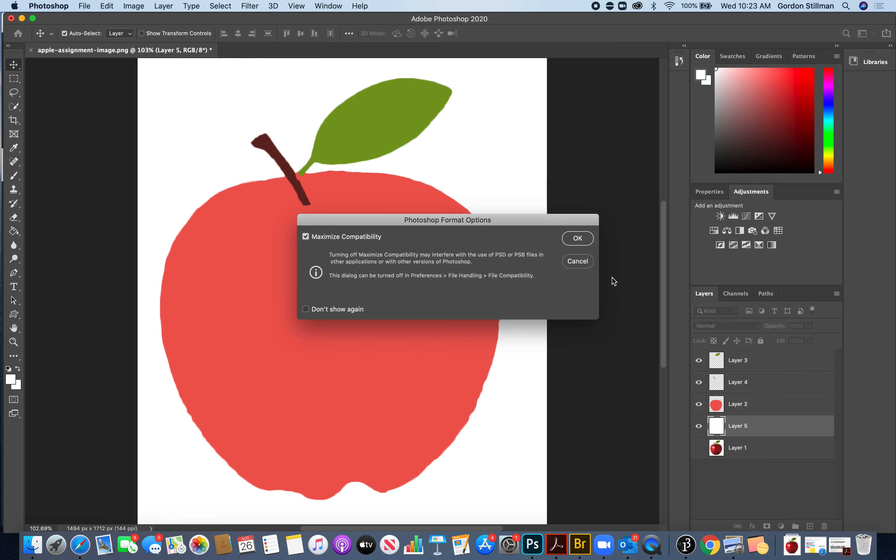
{"action": "left_click", "coordinate": [578, 239]}
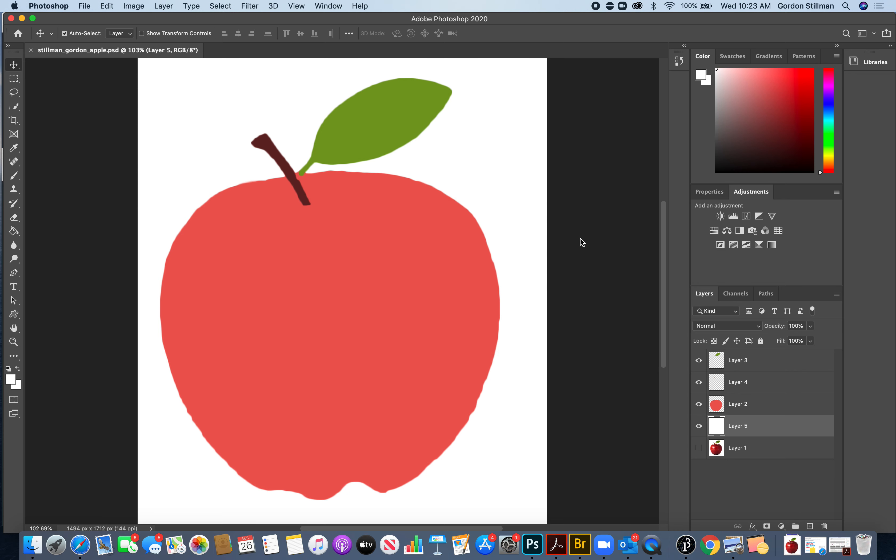